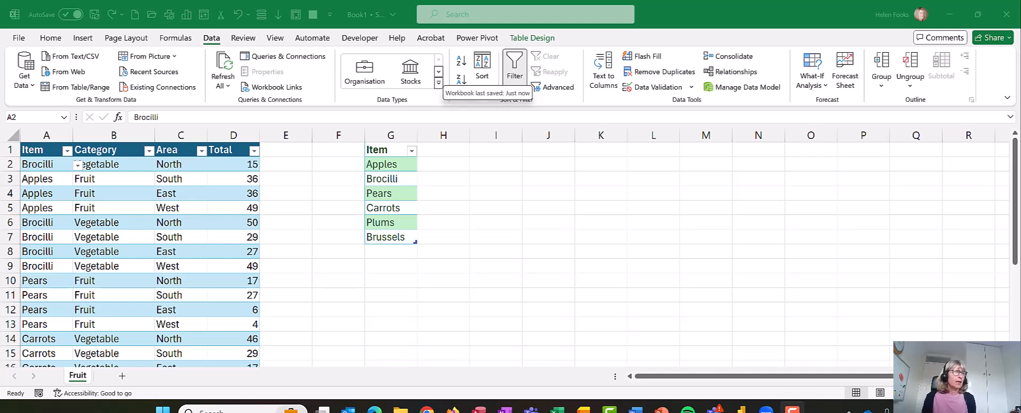
pyautogui.moveTo(19, 149)
pyautogui.mouseDown()
pyautogui.moveTo(80, 242)
pyautogui.moveTo(78, 288)
pyautogui.mouseUp()
pyautogui.press('Escape')
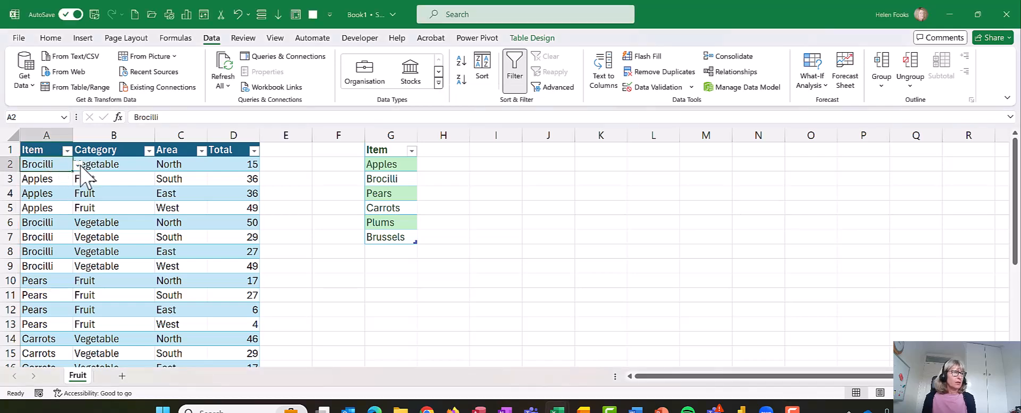
# Change the item in cell A2 to Apples using its validation list.
pyautogui.click(78, 166)
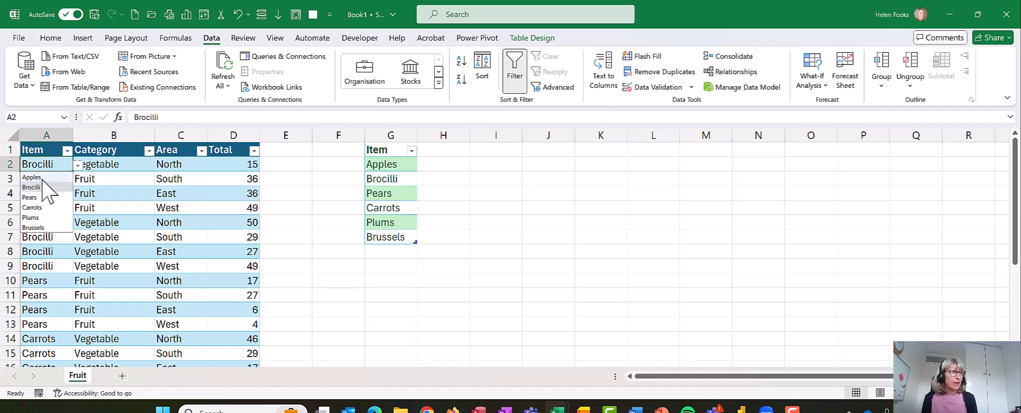
pyautogui.click(37, 164)
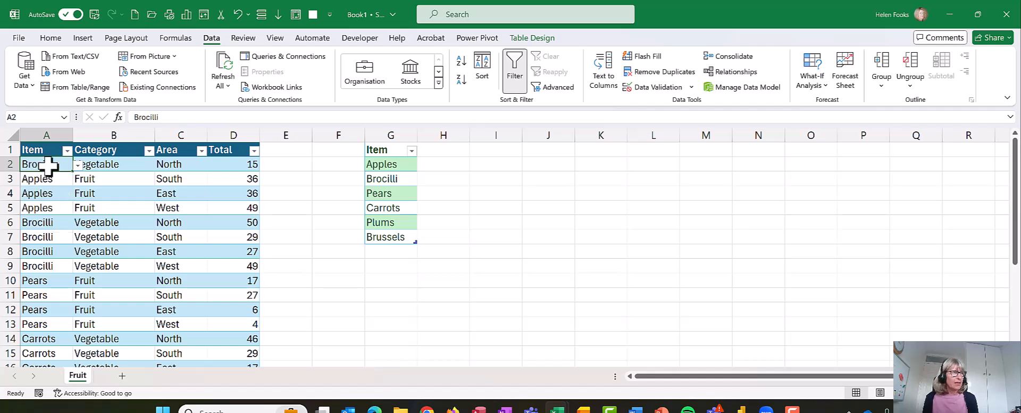
pyautogui.click(78, 166)
pyautogui.click(49, 176)
pyautogui.click(49, 178)
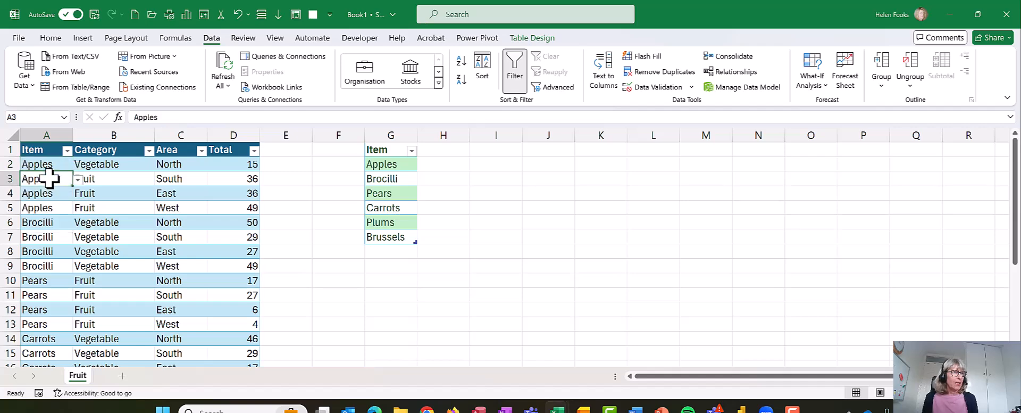
pyautogui.click(114, 164)
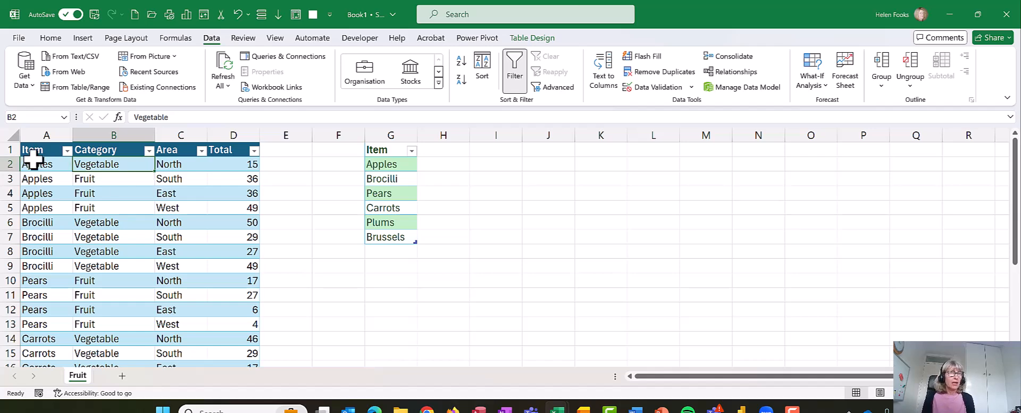
pyautogui.click(31, 162)
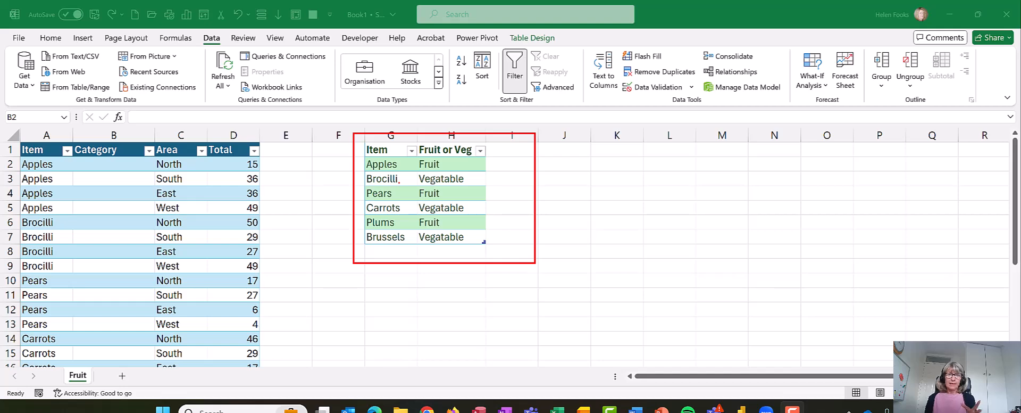
pyautogui.moveTo(398, 150)
pyautogui.mouseDown()
pyautogui.moveTo(394, 226)
pyautogui.moveTo(405, 231)
pyautogui.mouseUp()
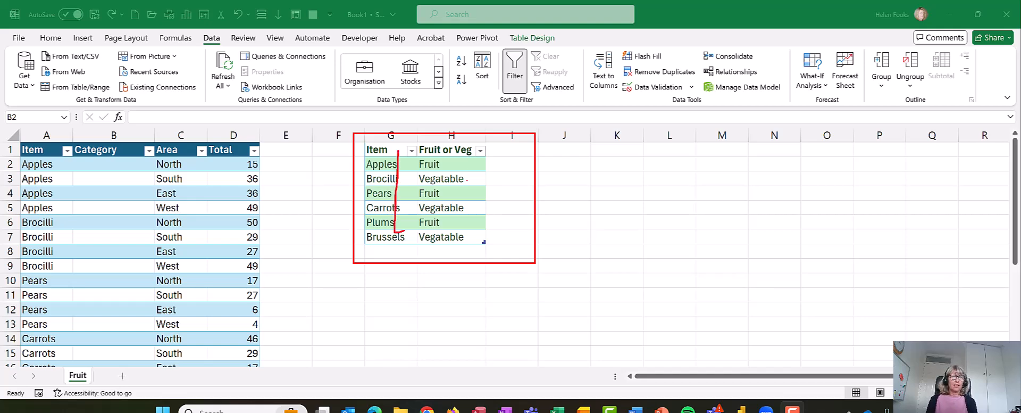
pyautogui.moveTo(435, 166)
pyautogui.mouseDown()
pyautogui.moveTo(444, 155)
pyautogui.moveTo(446, 207)
pyautogui.moveTo(433, 200)
pyautogui.moveTo(459, 213)
pyautogui.mouseUp()
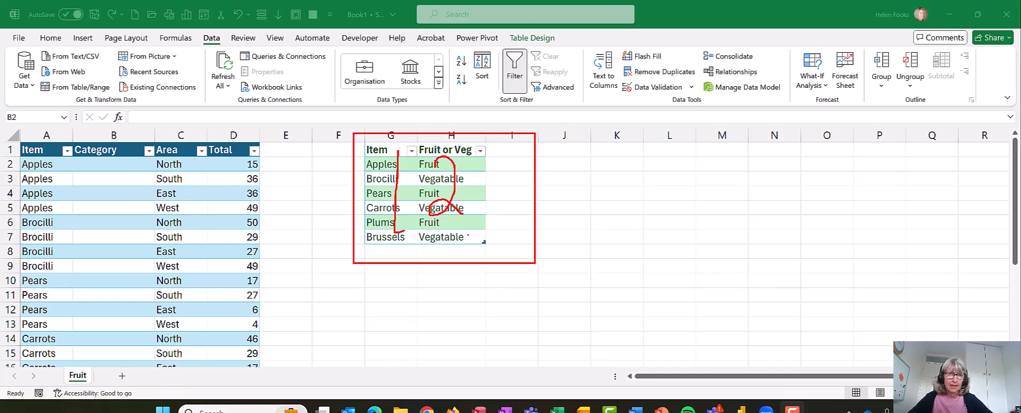
pyautogui.press('Escape')
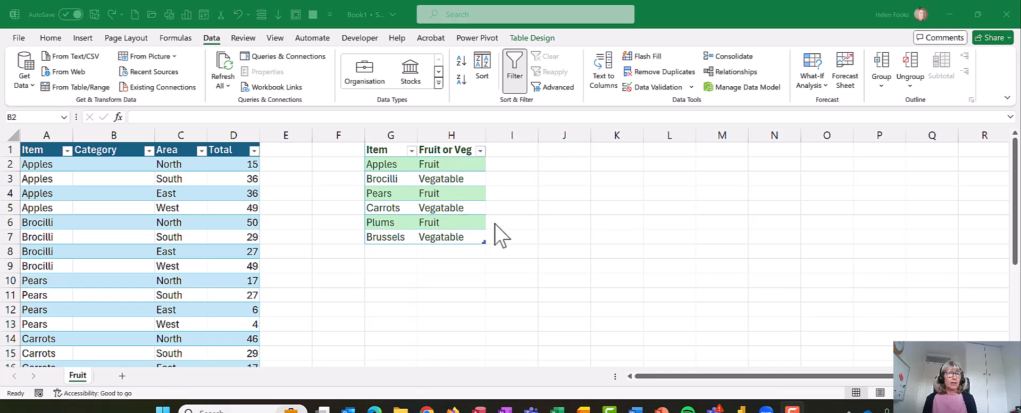
# Rename the lookup table holding the Item and Fruit or Veg columns as tblFruit.
pyautogui.click(453, 194)
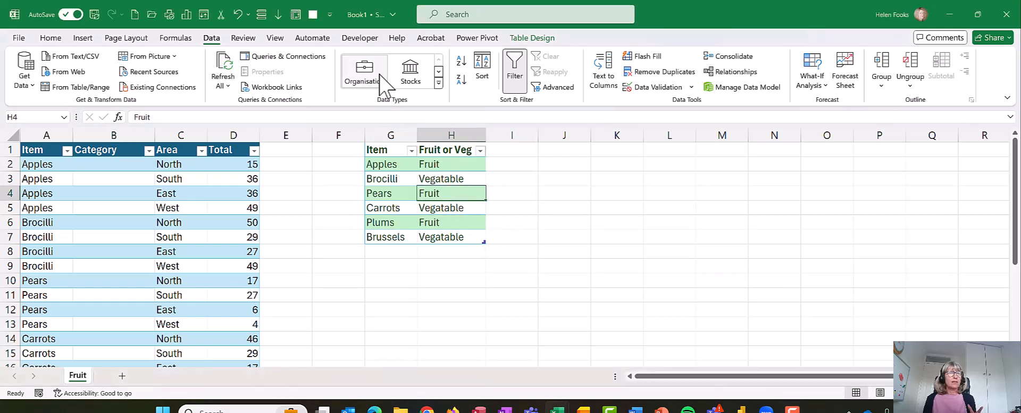
pyautogui.hotkey('ctrl', 'shift', 'd')
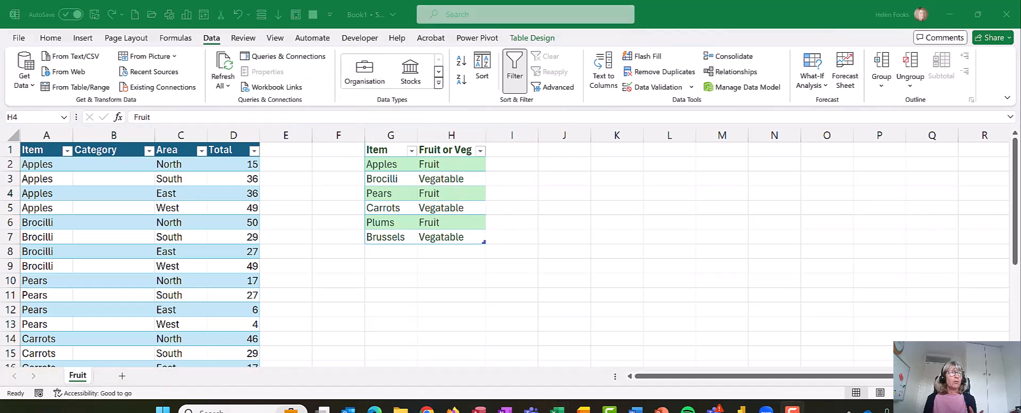
pyautogui.click(470, 207)
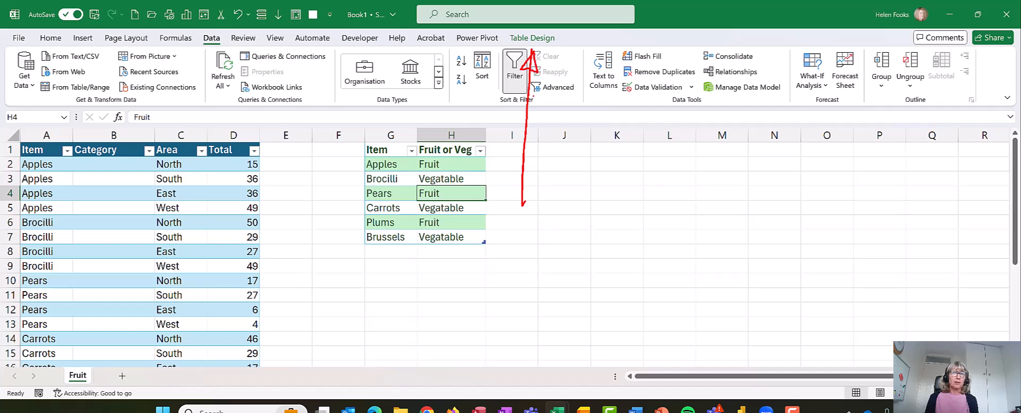
pyautogui.click(532, 39)
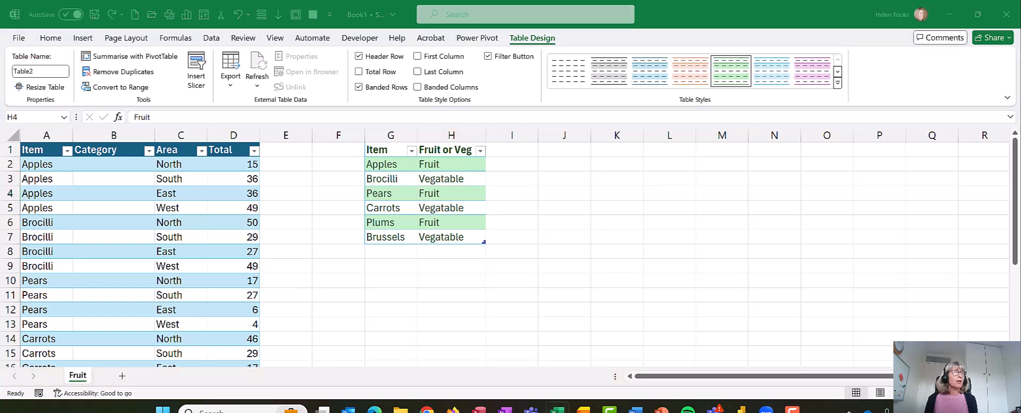
pyautogui.click(24, 71)
pyautogui.write('tbl')
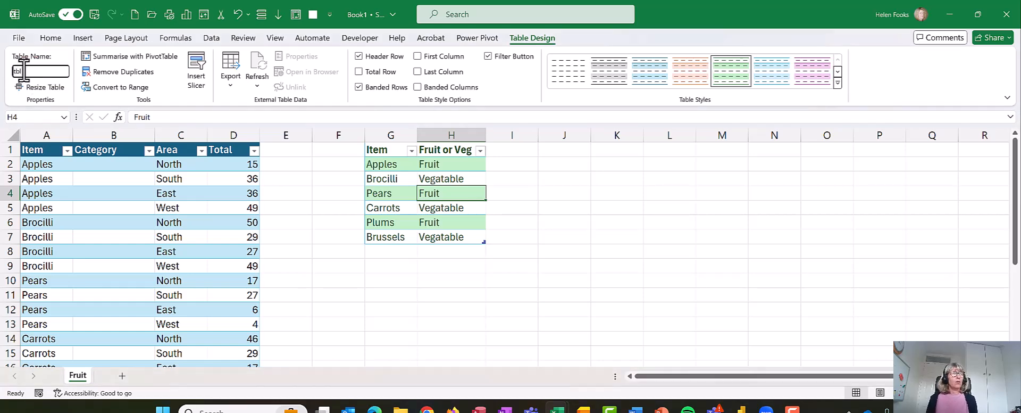
pyautogui.write('Fruit')
pyautogui.press('Return')
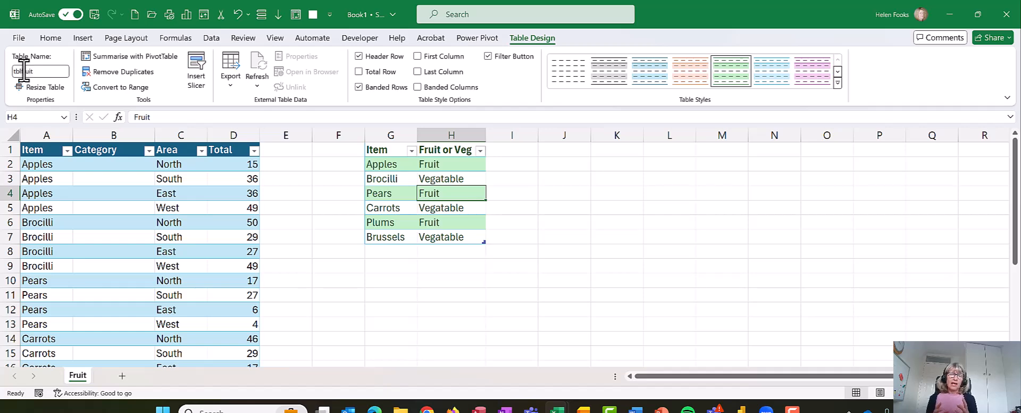
# Note the table name TBLFRUIT in cell G9 below the lookup table.
pyautogui.click(372, 265)
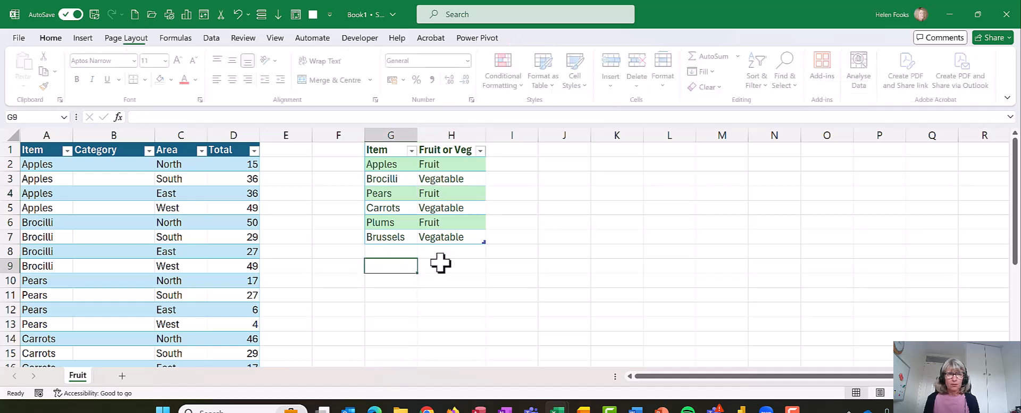
pyautogui.write('T')
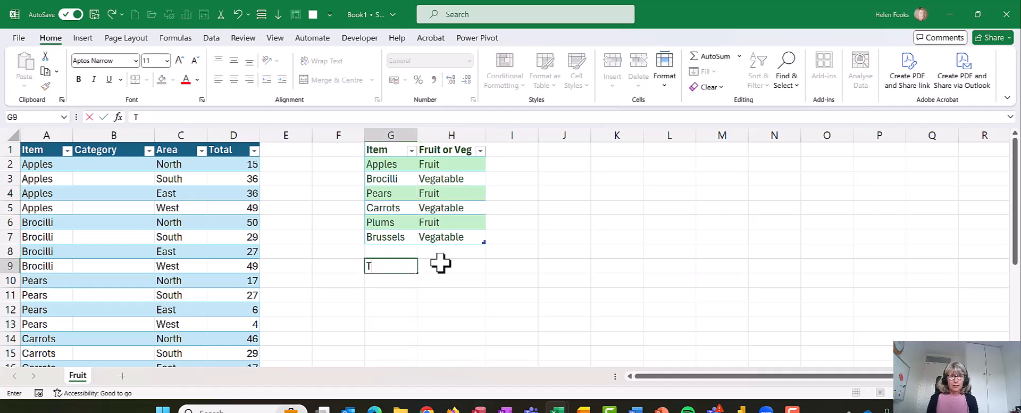
pyautogui.write('BLFRUIT')
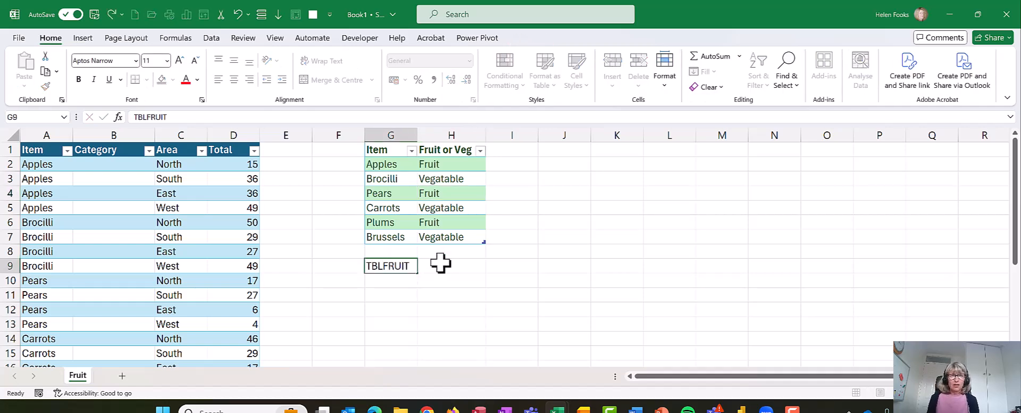
pyautogui.press('Return')
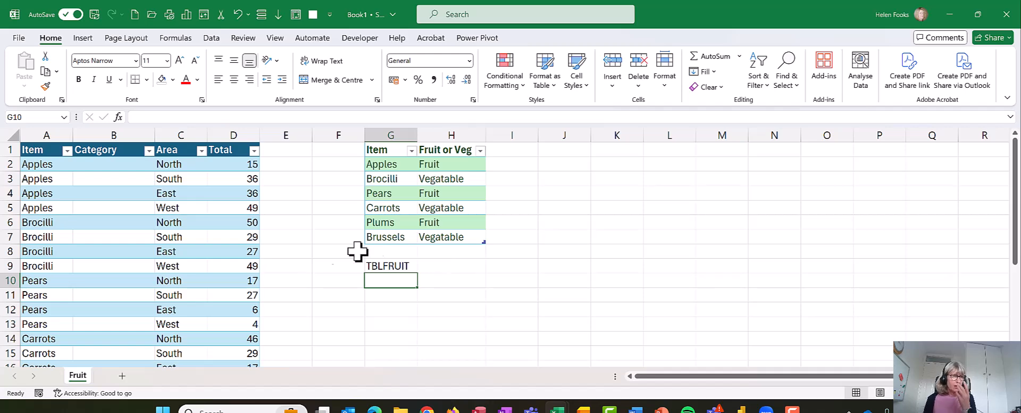
pyautogui.click(210, 237)
pyautogui.click(116, 163)
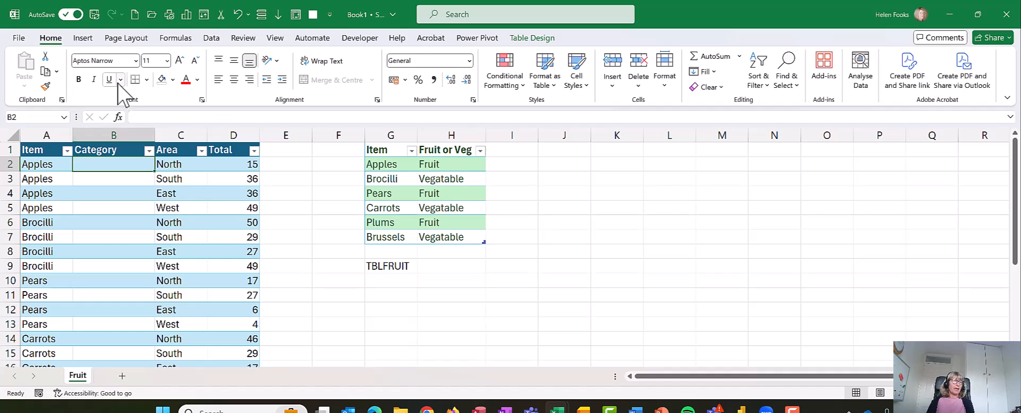
pyautogui.click(182, 41)
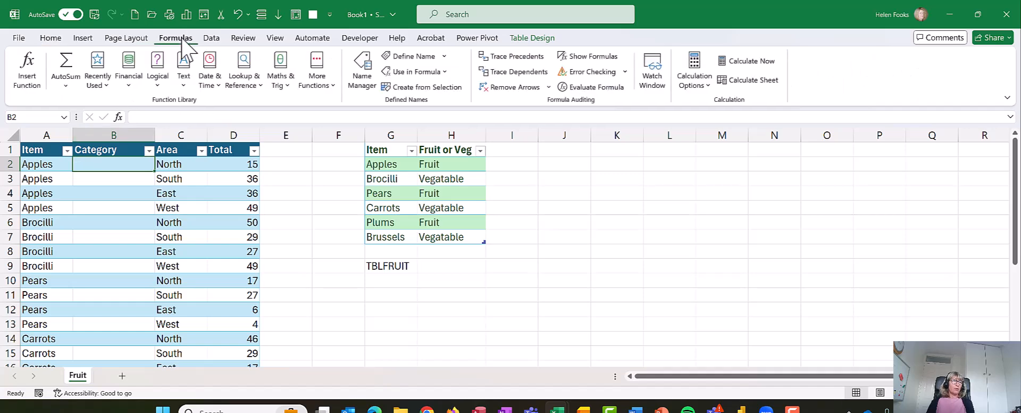
pyautogui.click(242, 80)
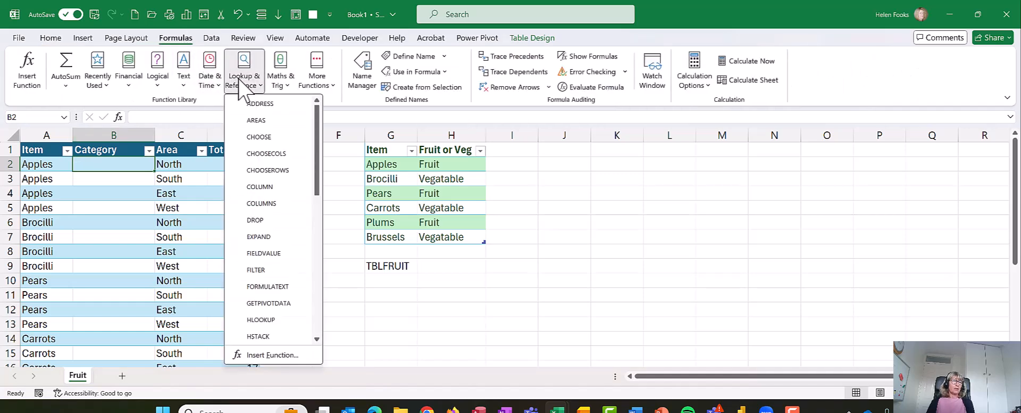
pyautogui.moveTo(319, 133); pyautogui.dragTo(307, 289)
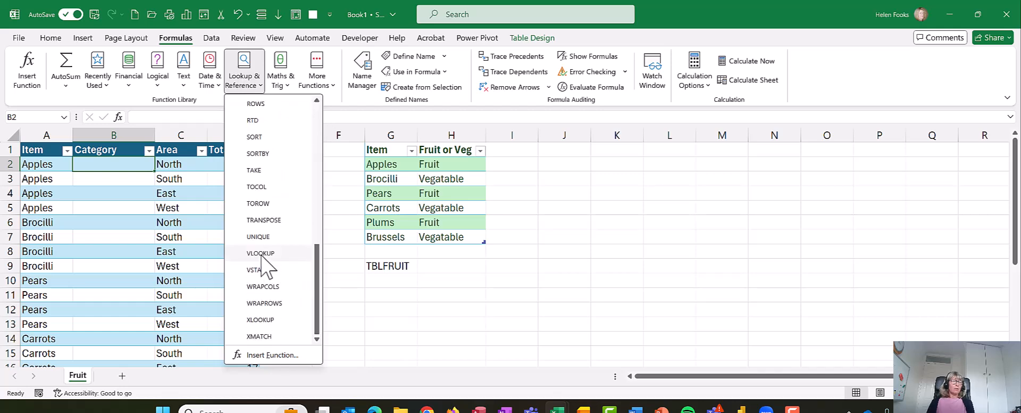
pyautogui.click(242, 254)
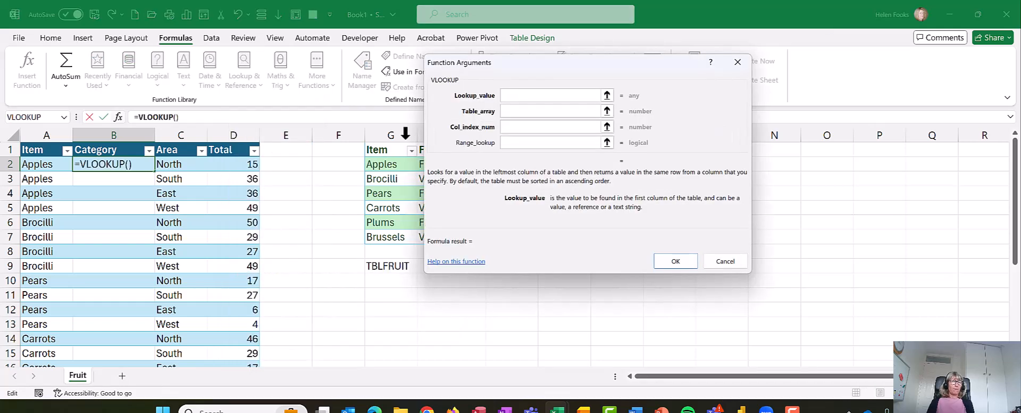
pyautogui.moveTo(527, 67); pyautogui.dragTo(322, 294)
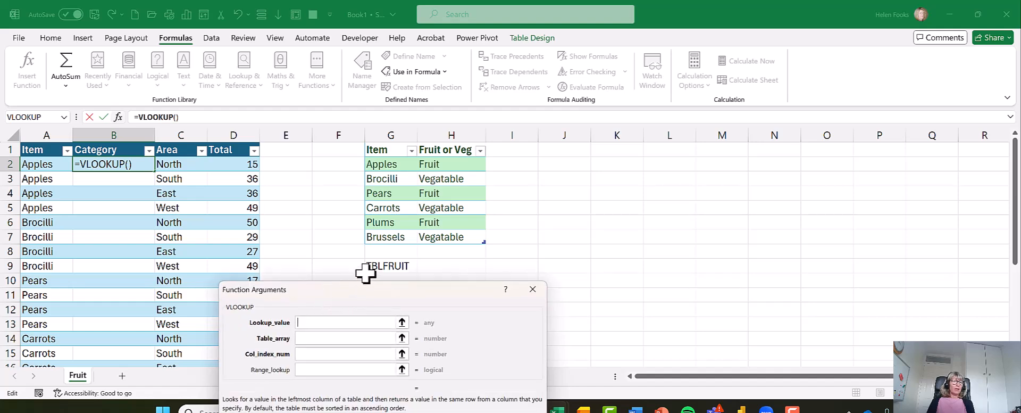
pyautogui.click(318, 338)
pyautogui.moveTo(252, 330); pyautogui.dragTo(289, 343)
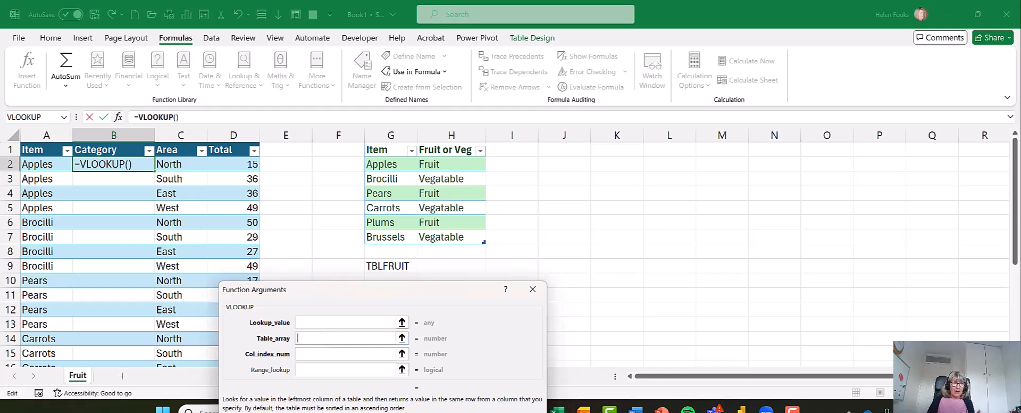
pyautogui.write('TB')
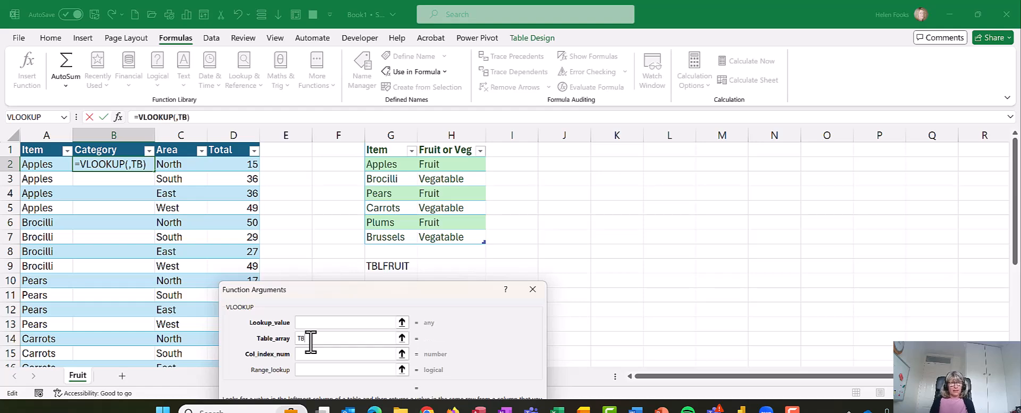
pyautogui.write('LFRUT')
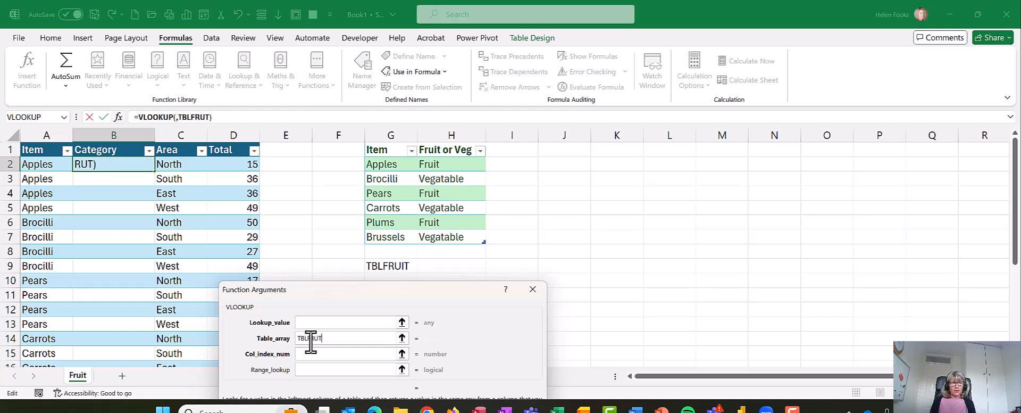
pyautogui.press('BackSpace')
pyautogui.write('IT')
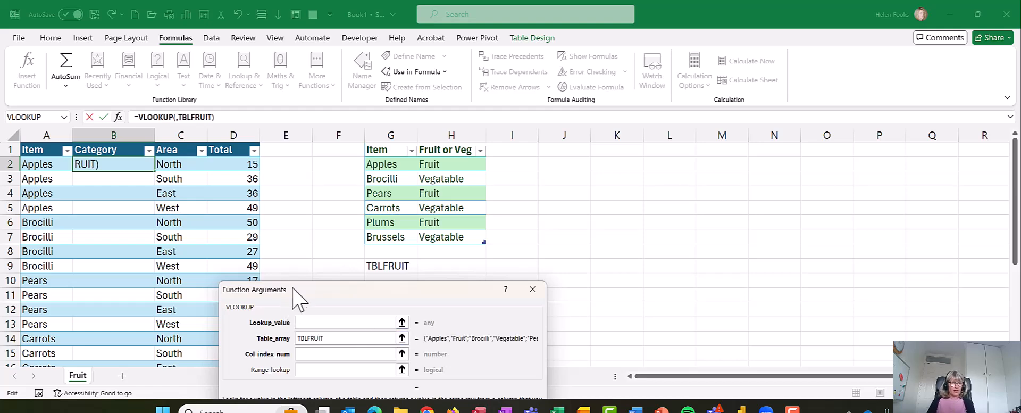
pyautogui.moveTo(305, 289); pyautogui.dragTo(379, 161)
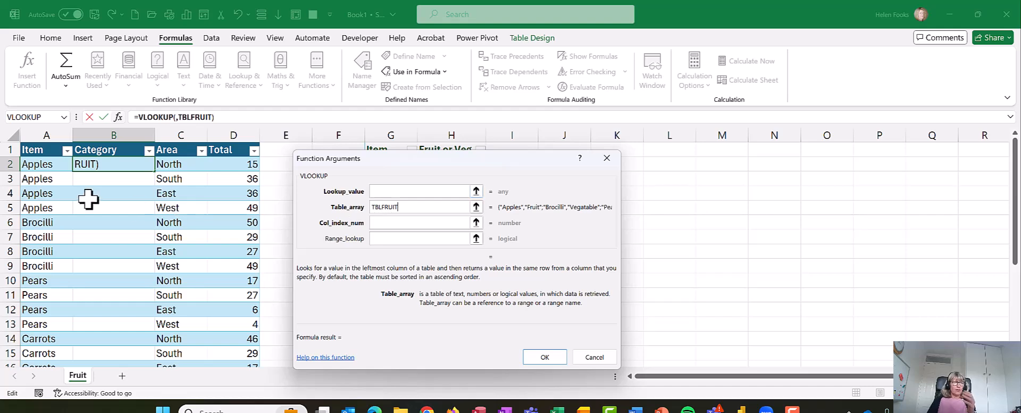
pyautogui.press('Escape')
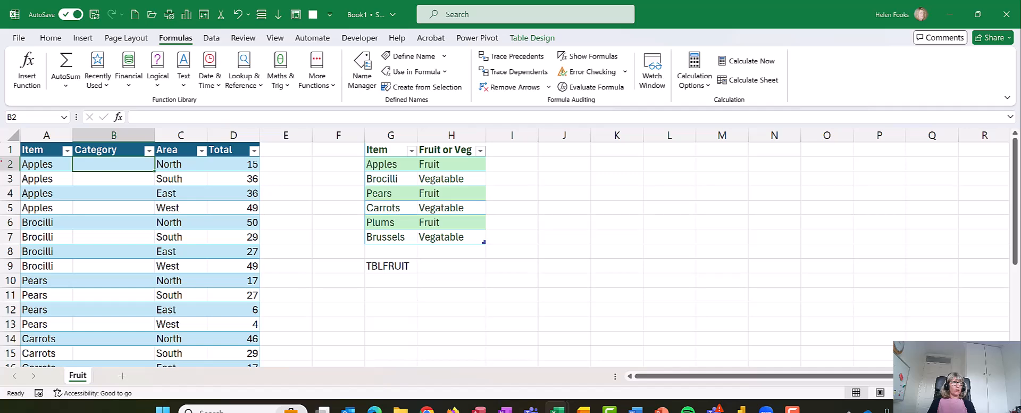
pyautogui.moveTo(9, 150); pyautogui.dragTo(75, 178)
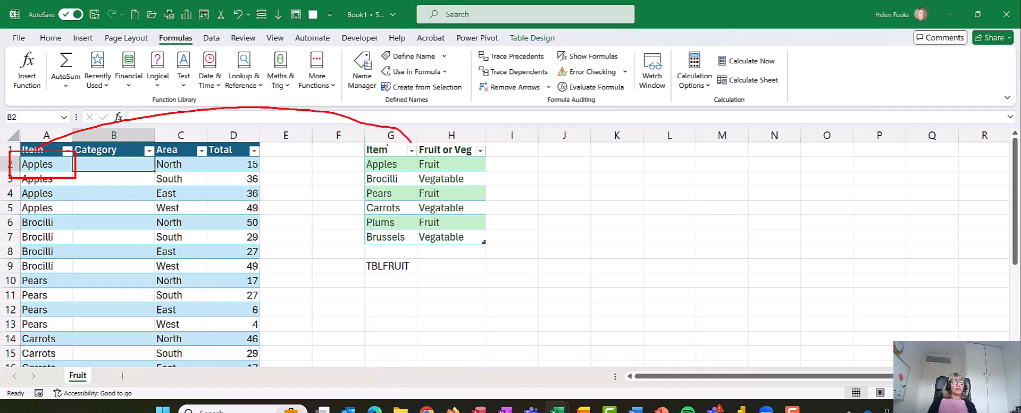
pyautogui.moveTo(386, 152); pyautogui.dragTo(386, 228)
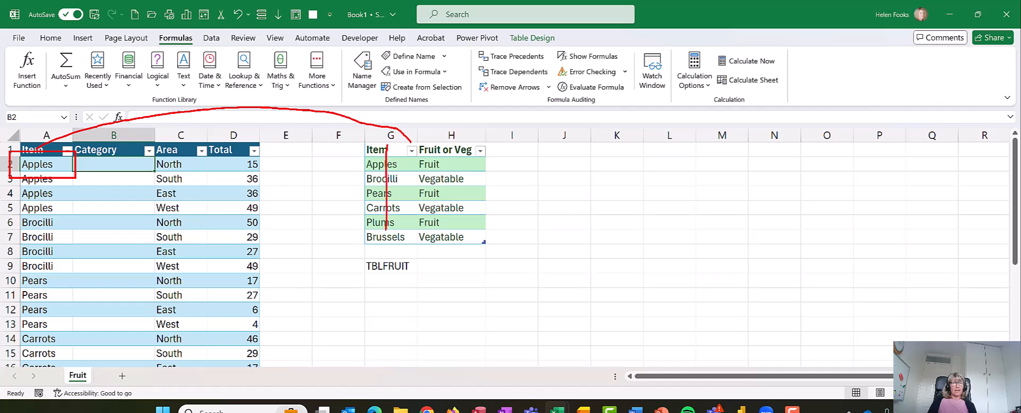
pyautogui.moveTo(390, 165)
pyautogui.mouseDown()
pyautogui.moveTo(434, 169)
pyautogui.moveTo(426, 176)
pyautogui.moveTo(465, 197)
pyautogui.moveTo(442, 197)
pyautogui.moveTo(471, 196)
pyautogui.moveTo(481, 208)
pyautogui.mouseUp()
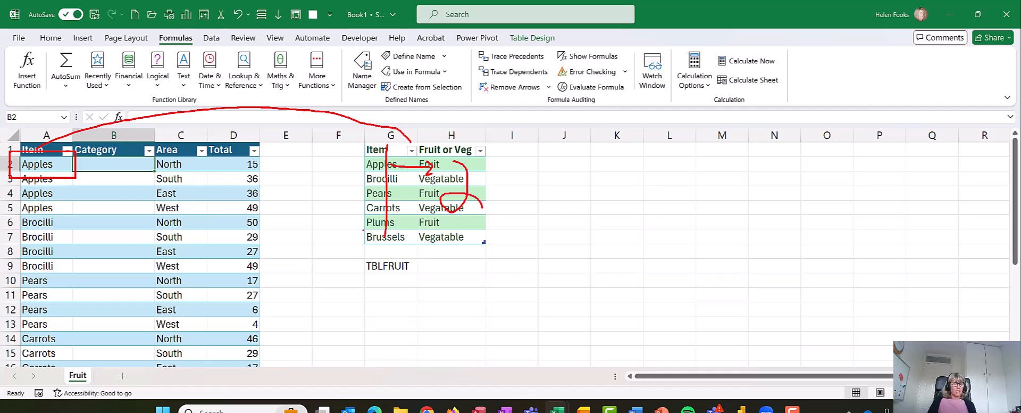
pyautogui.press('Escape')
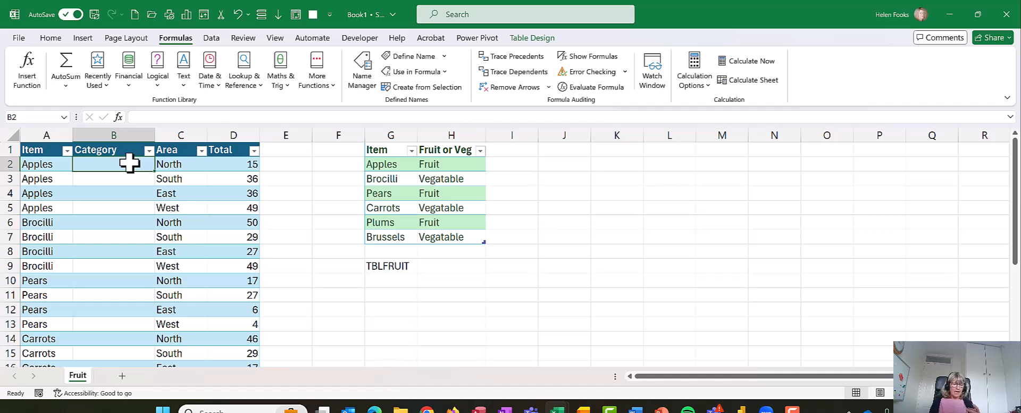
# Enter Fruit manually in the first Category cell, B2, and clear it again.
pyautogui.write('Fruit')
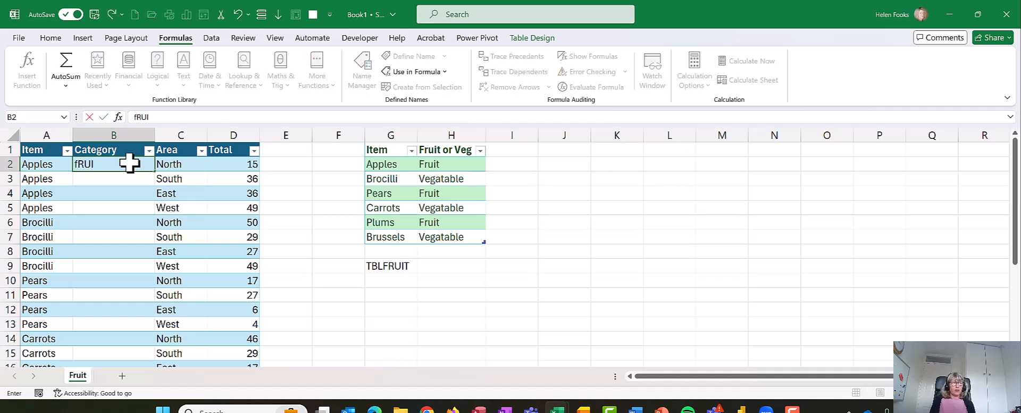
pyautogui.press('Return')
pyautogui.click(129, 163)
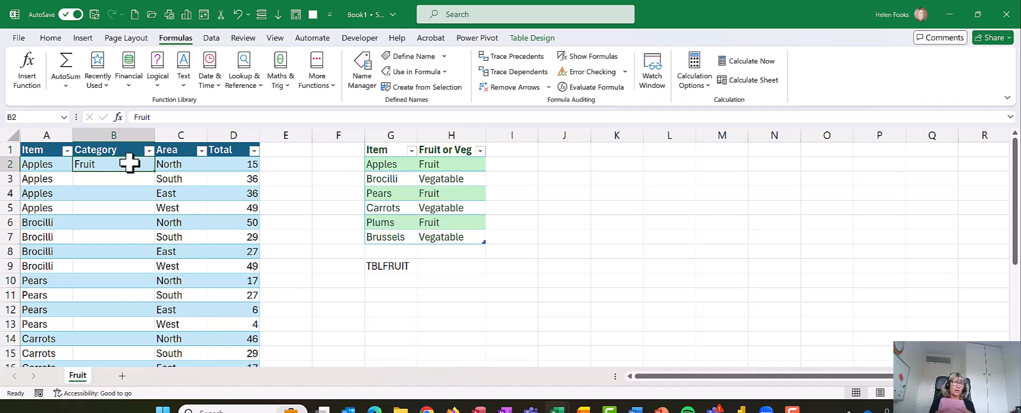
pyautogui.press('Delete')
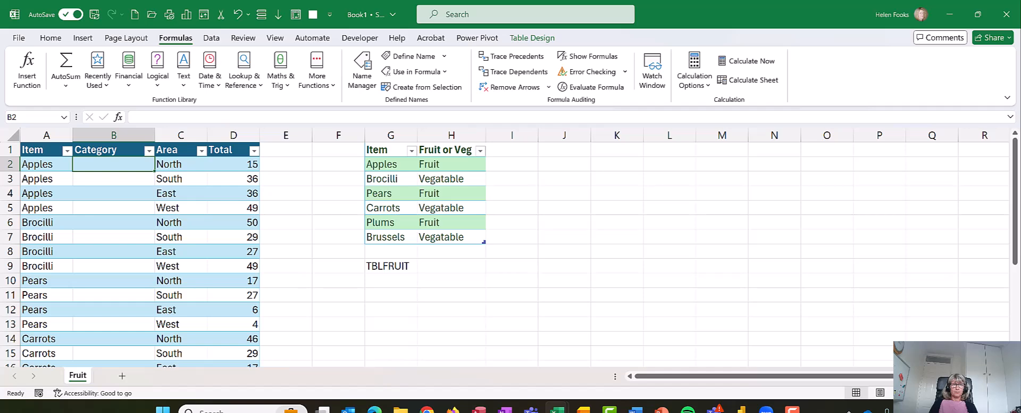
pyautogui.moveTo(223, 170); pyautogui.dragTo(236, 253)
pyautogui.press('e')
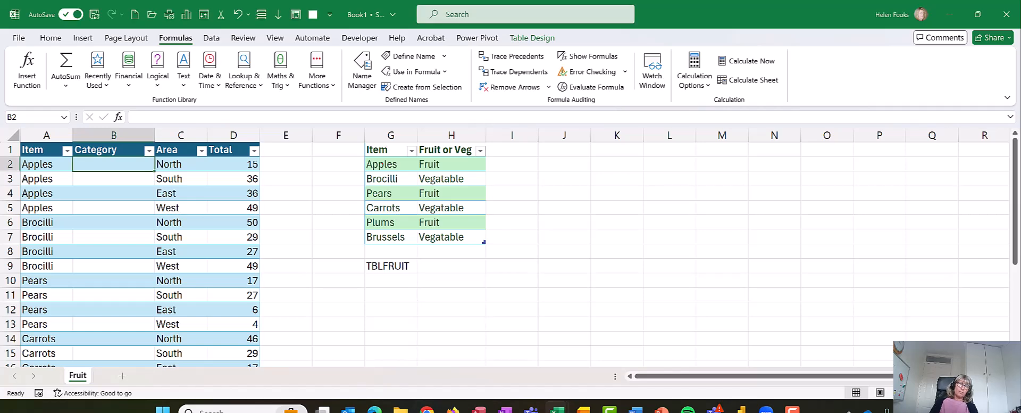
pyautogui.moveTo(381, 160)
pyautogui.mouseDown()
pyautogui.moveTo(395, 152)
pyautogui.moveTo(381, 260)
pyautogui.moveTo(392, 225)
pyautogui.moveTo(388, 233)
pyautogui.moveTo(414, 234)
pyautogui.mouseUp()
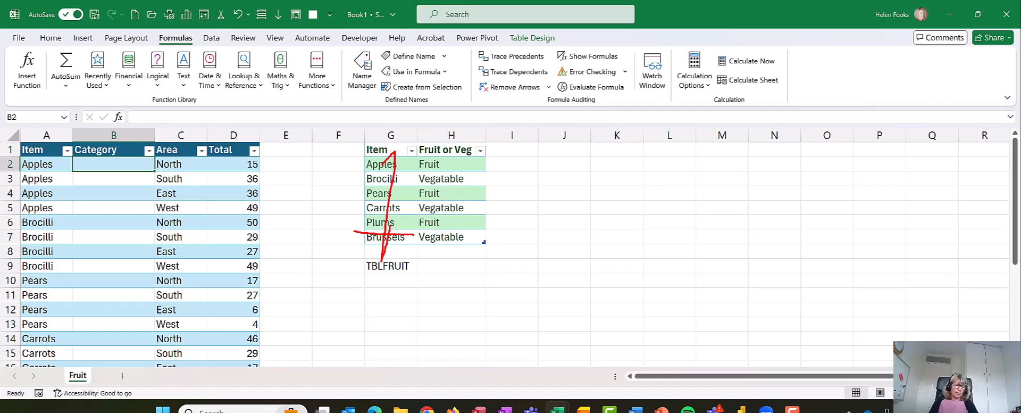
pyautogui.press('Escape')
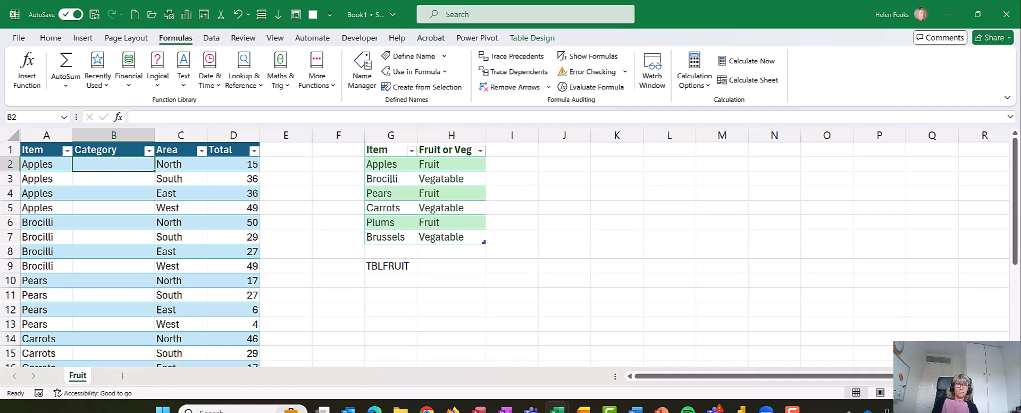
pyautogui.moveTo(388, 185)
pyautogui.mouseDown()
pyautogui.moveTo(399, 211)
pyautogui.moveTo(412, 212)
pyautogui.mouseUp()
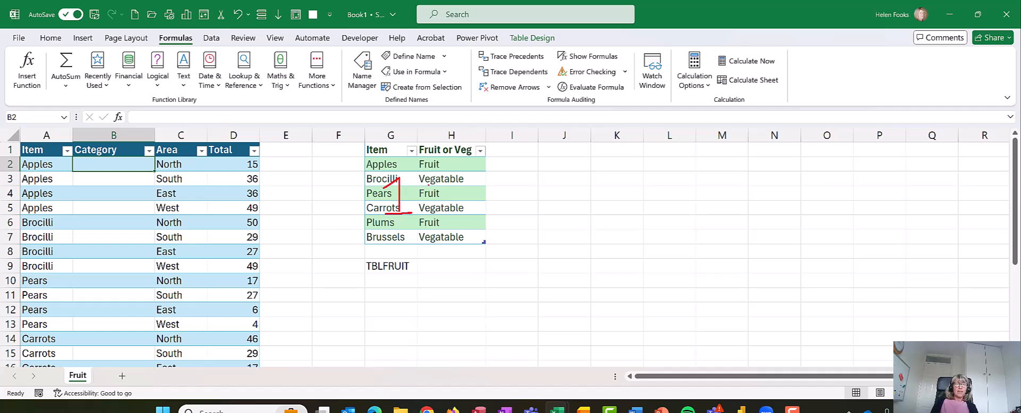
pyautogui.moveTo(428, 183)
pyautogui.mouseDown()
pyautogui.moveTo(446, 210)
pyautogui.moveTo(439, 202)
pyautogui.moveTo(457, 207)
pyautogui.mouseUp()
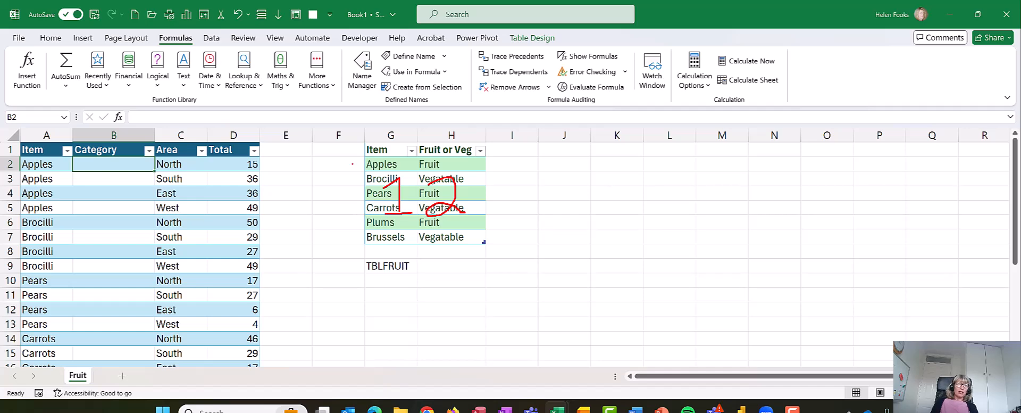
pyautogui.moveTo(351, 142)
pyautogui.mouseDown()
pyautogui.moveTo(435, 213)
pyautogui.moveTo(516, 253)
pyautogui.mouseUp()
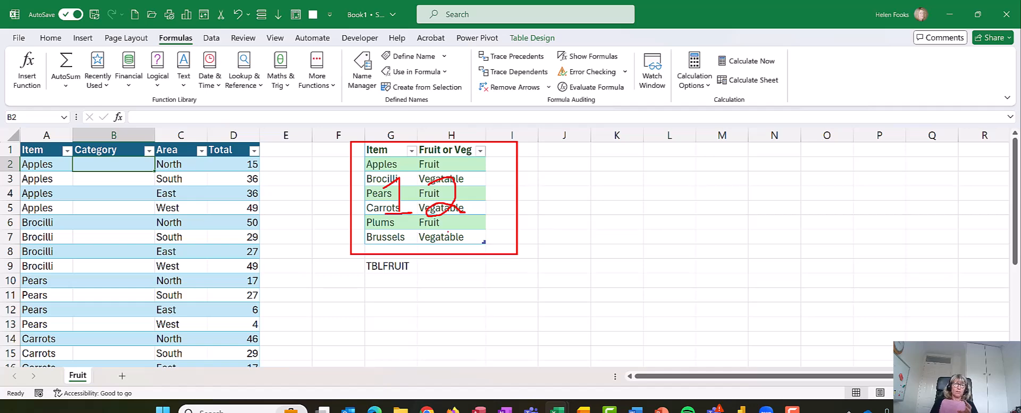
pyautogui.press('Escape')
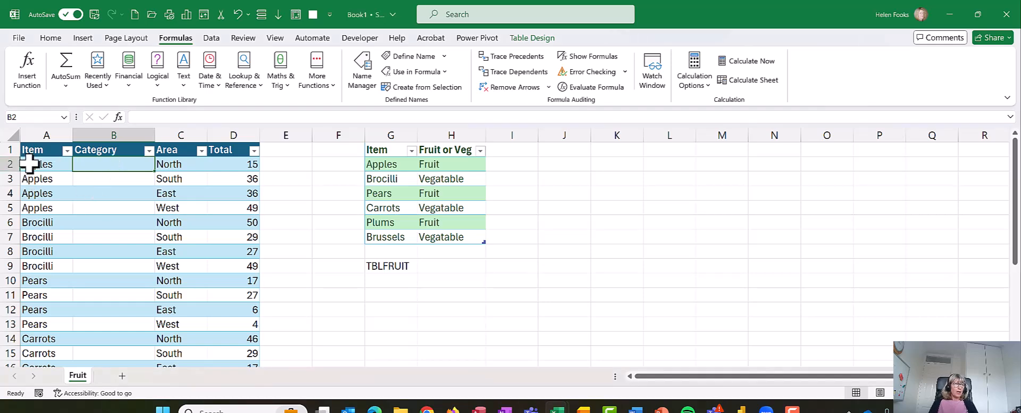
# Move the TBLFRUIT note down to cell G10 and enter A2 above it in G9.
pyautogui.click(399, 268)
pyautogui.moveTo(401, 274); pyautogui.dragTo(401, 288)
pyautogui.click(401, 264)
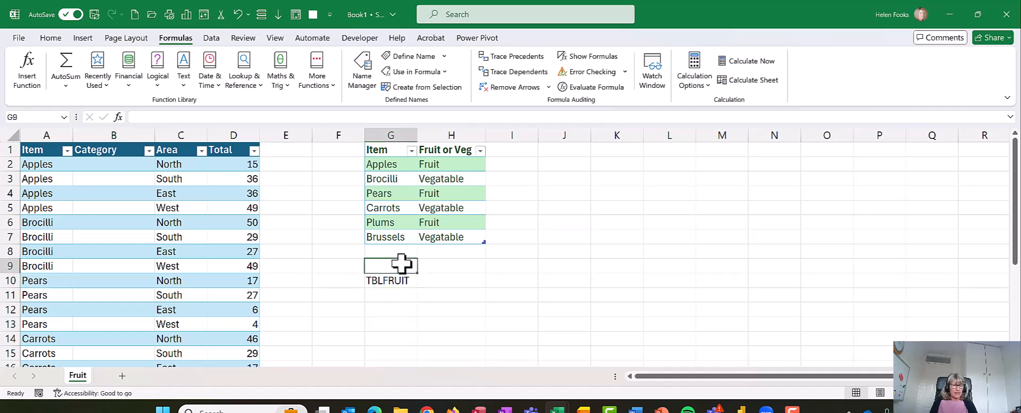
pyautogui.write('A2')
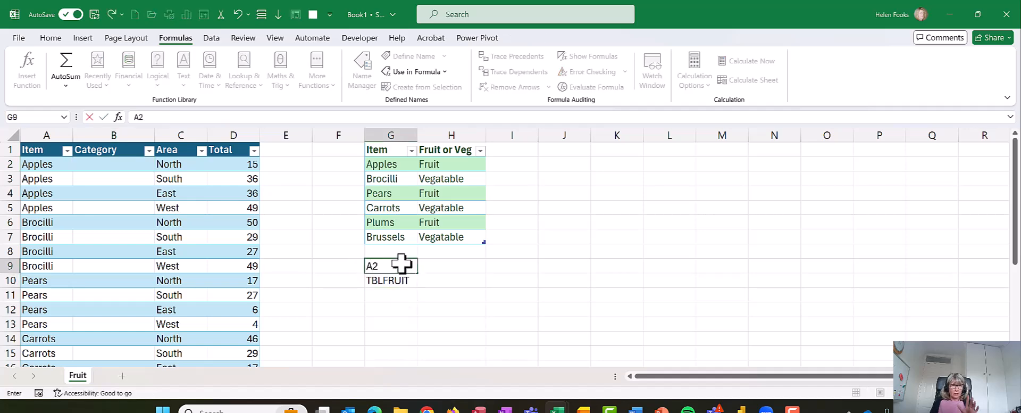
pyautogui.press('Return')
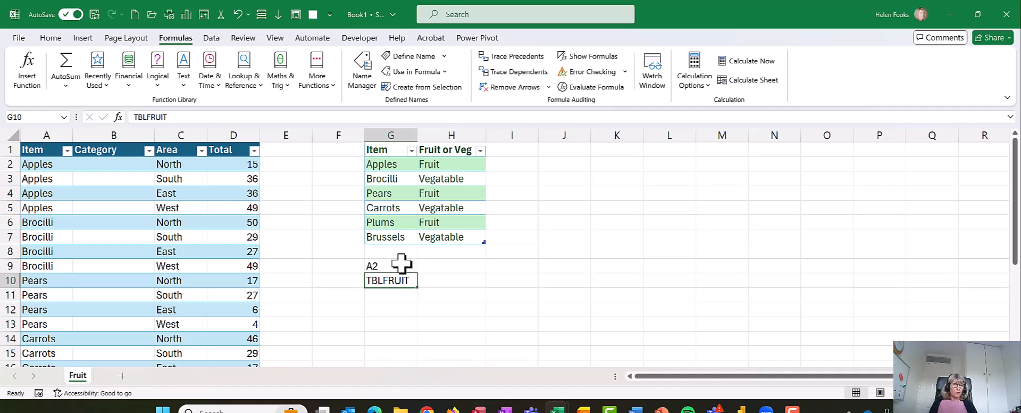
# Complete the notes below the lookup table with 2 in cell G11 and False in G12.
pyautogui.press('Return')
pyautogui.write('2')
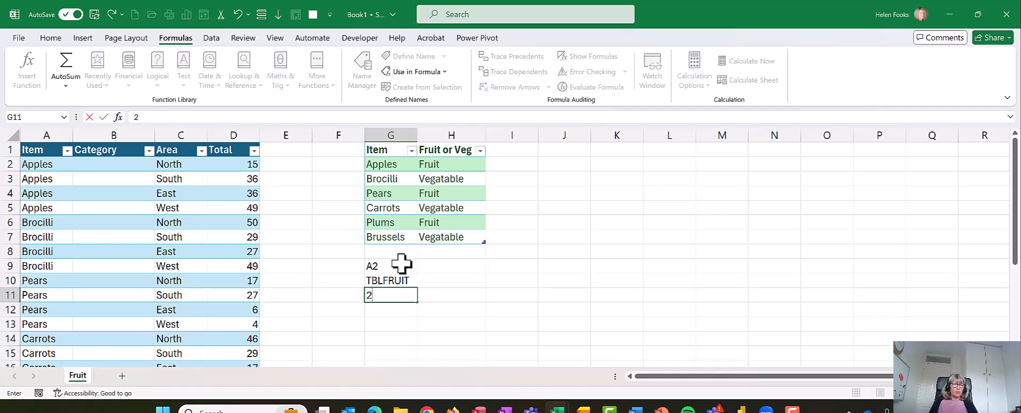
pyautogui.press('Return')
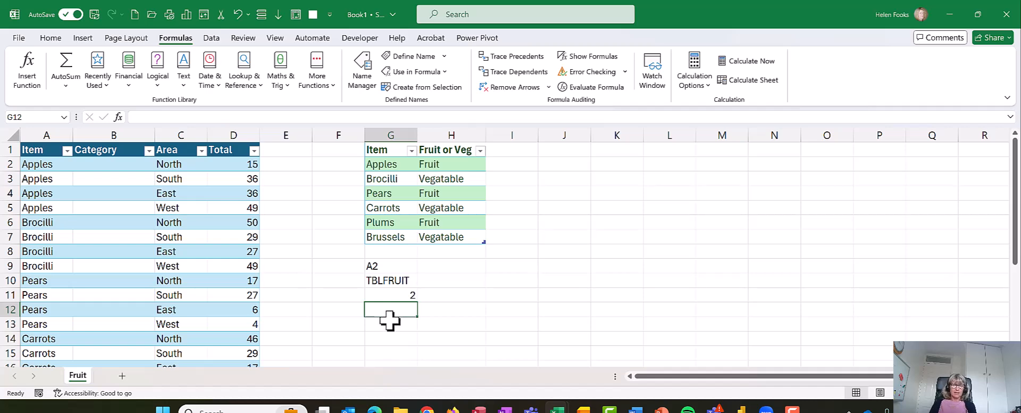
pyautogui.write('False')
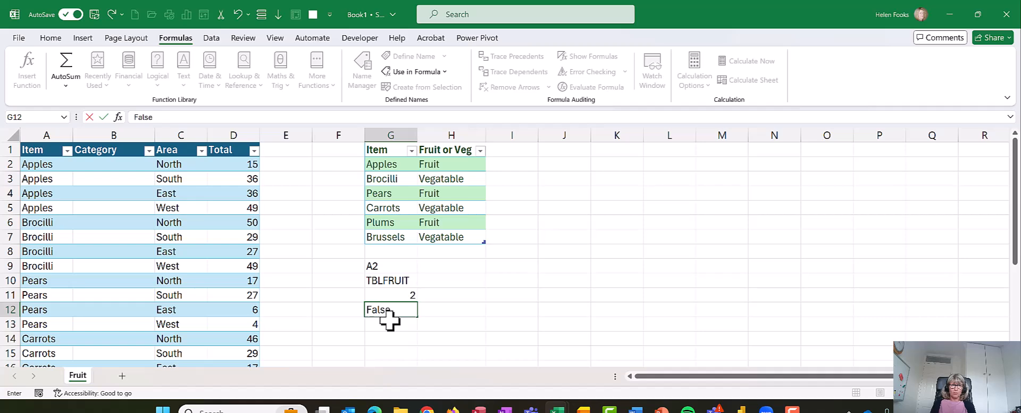
pyautogui.press('Return')
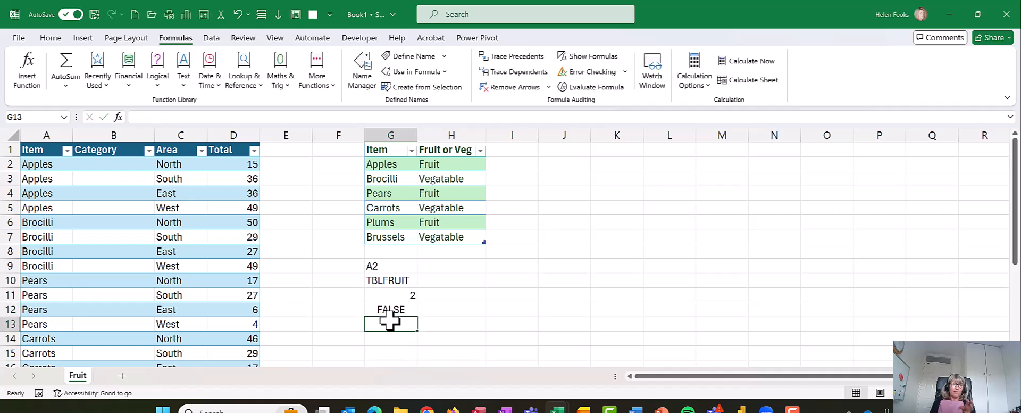
pyautogui.press('Up')
pyautogui.press('Up')
pyautogui.press('Up')
pyautogui.press('Up')
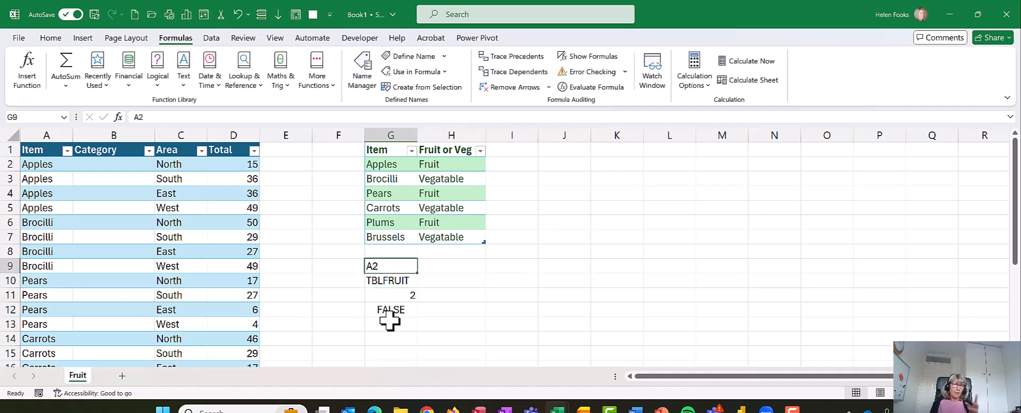
# Insert a VLOOKUP function in cell B2 with a2 as the lookup value and tblfruit as the table array.
pyautogui.click(114, 165)
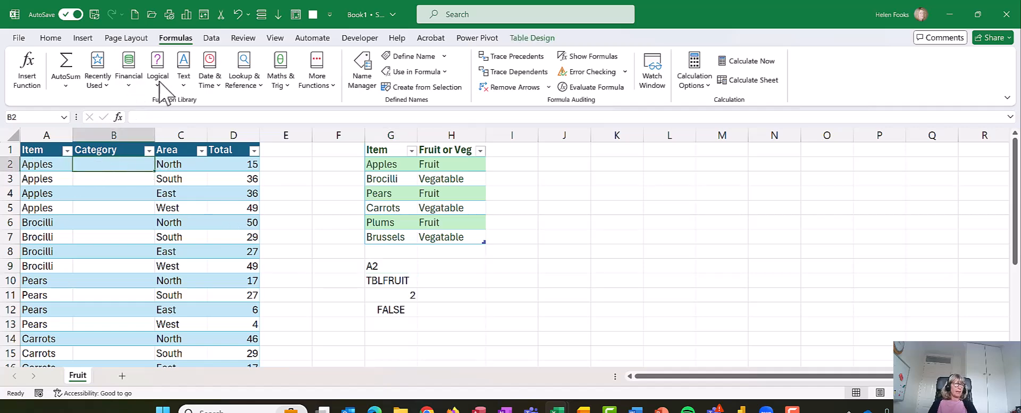
pyautogui.click(245, 85)
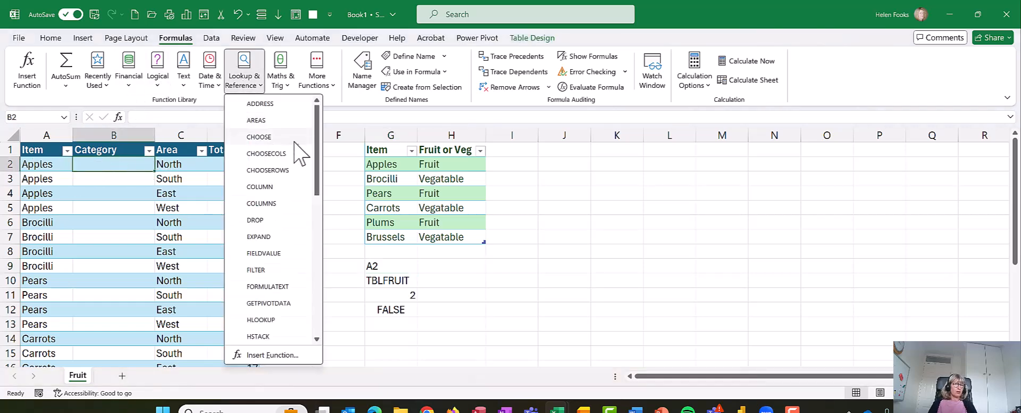
pyautogui.moveTo(319, 130); pyautogui.dragTo(317, 288)
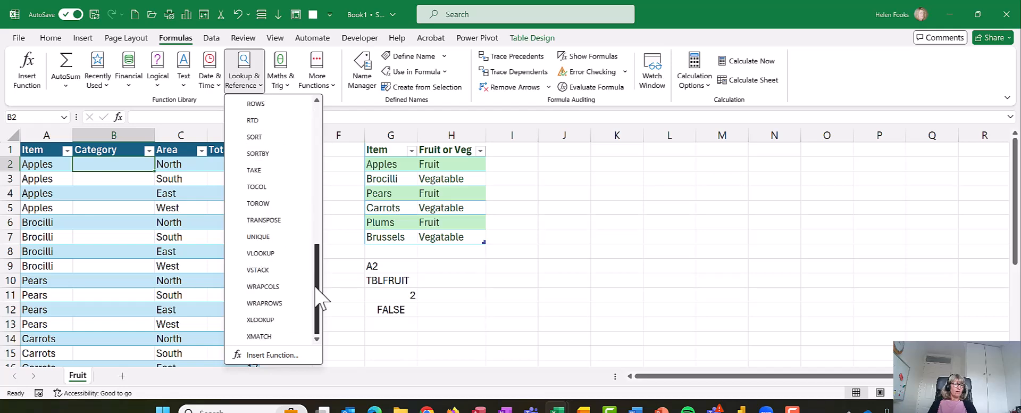
pyautogui.click(262, 252)
pyautogui.moveTo(467, 170); pyautogui.dragTo(639, 173)
pyautogui.write('a2')
pyautogui.click(568, 214)
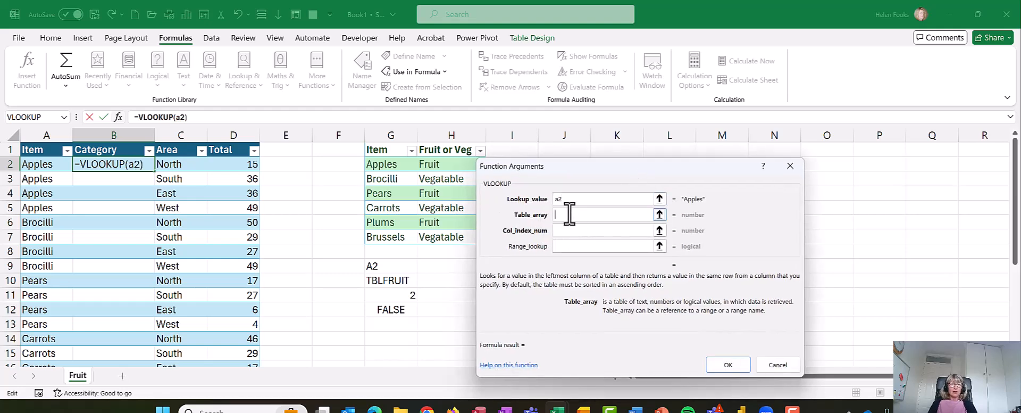
pyautogui.write('t')
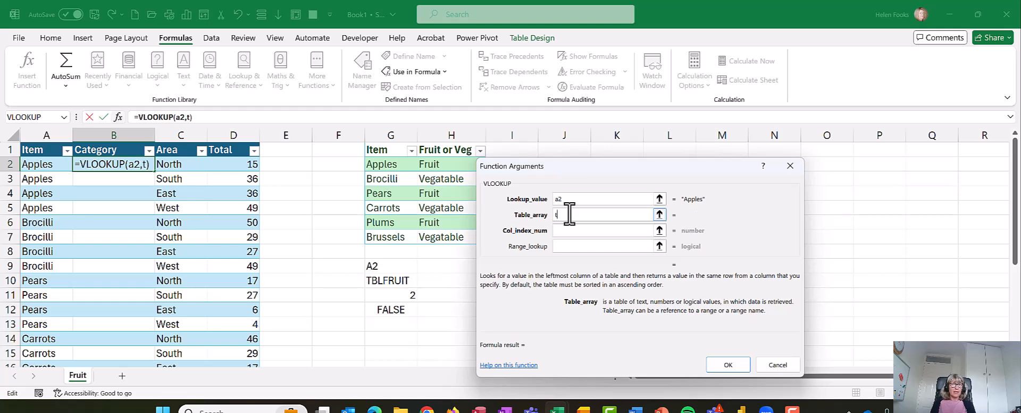
pyautogui.write('blfruit')
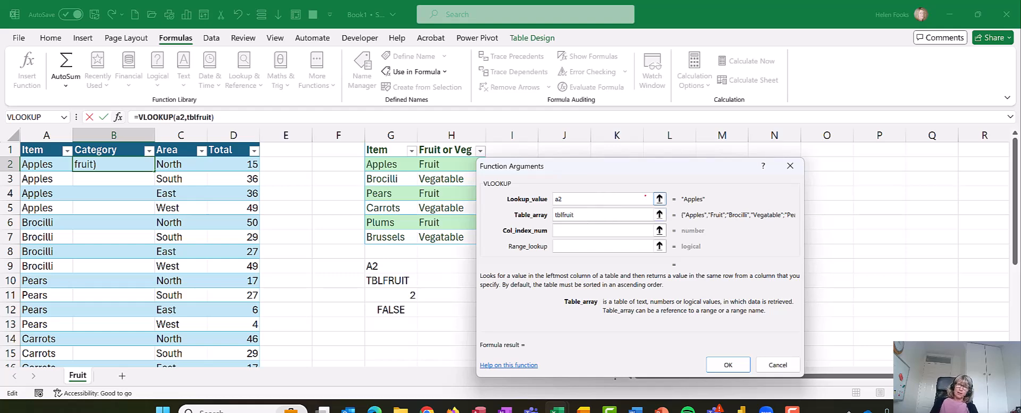
pyautogui.moveTo(672, 189)
pyautogui.mouseDown()
pyautogui.moveTo(740, 232)
pyautogui.moveTo(727, 189)
pyautogui.moveTo(685, 188)
pyautogui.mouseUp()
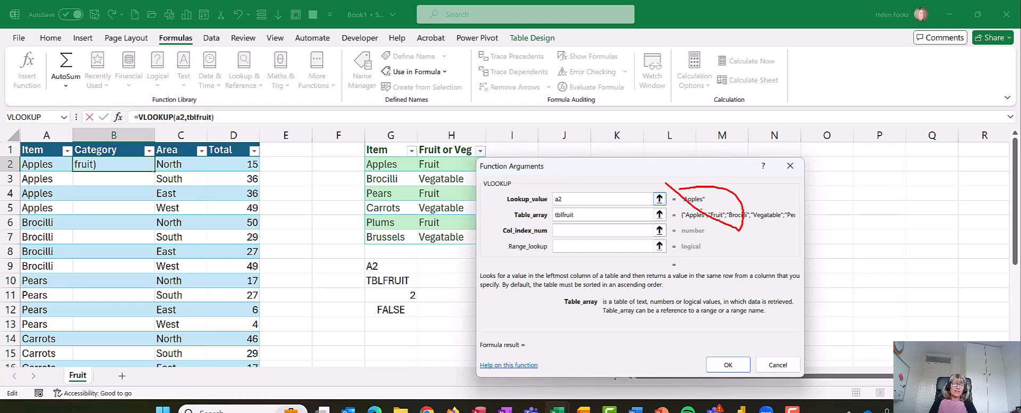
pyautogui.hotkey('ctrl', '2')
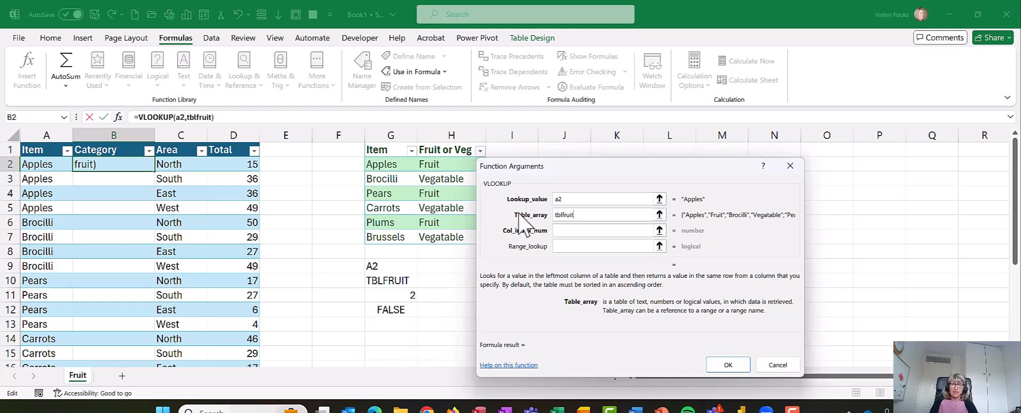
# Try er as the VLOOKUP lookup value and set it back to a2.
pyautogui.click(564, 199)
pyautogui.press('BackSpace')
pyautogui.press('BackSpace')
pyautogui.write('er')
pyautogui.press('Tab')
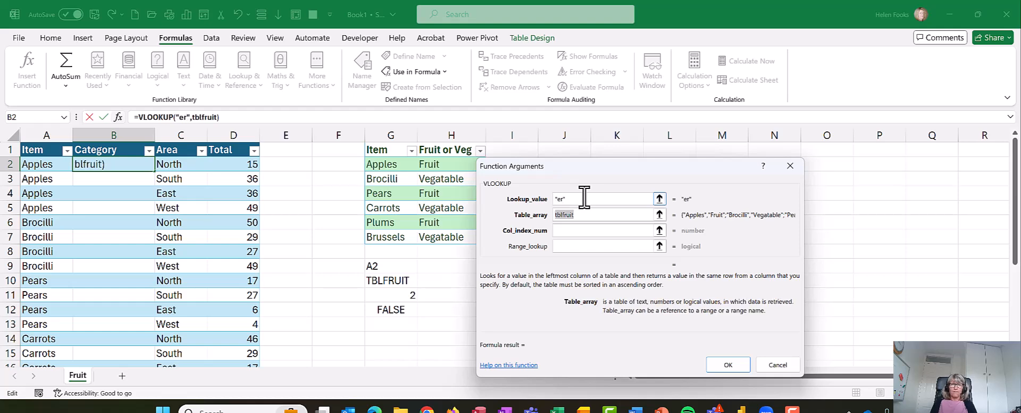
pyautogui.hotkey('shift', 'Tab')
pyautogui.press('Delete')
pyautogui.write('a')
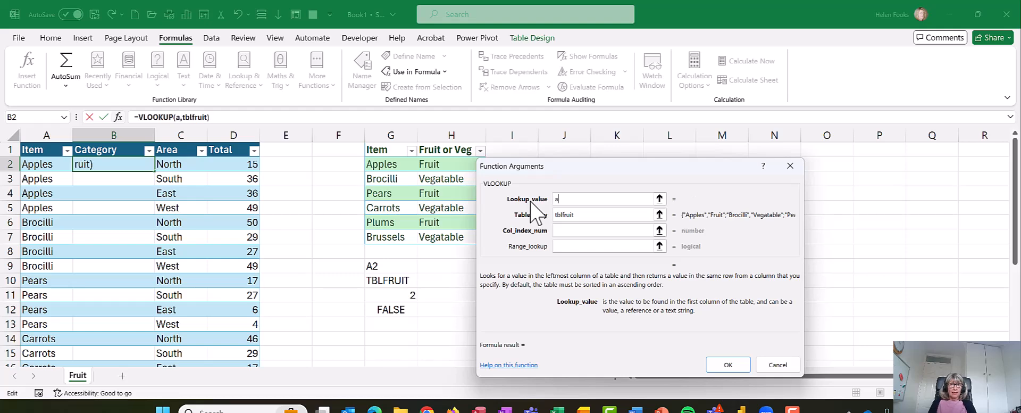
pyautogui.write('2')
pyautogui.press('Tab')
# Try the letter a as the VLOOKUP column index number and clear it.
pyautogui.click(595, 230)
pyautogui.write('a')
pyautogui.press('Tab')
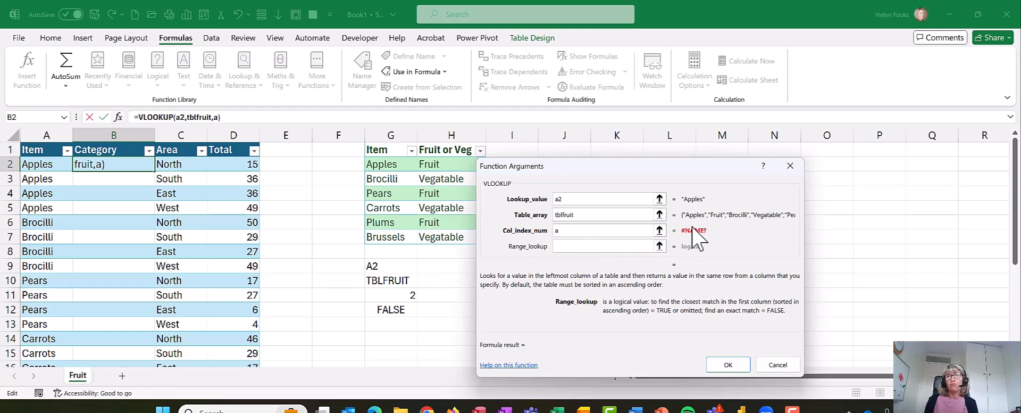
pyautogui.click(581, 230)
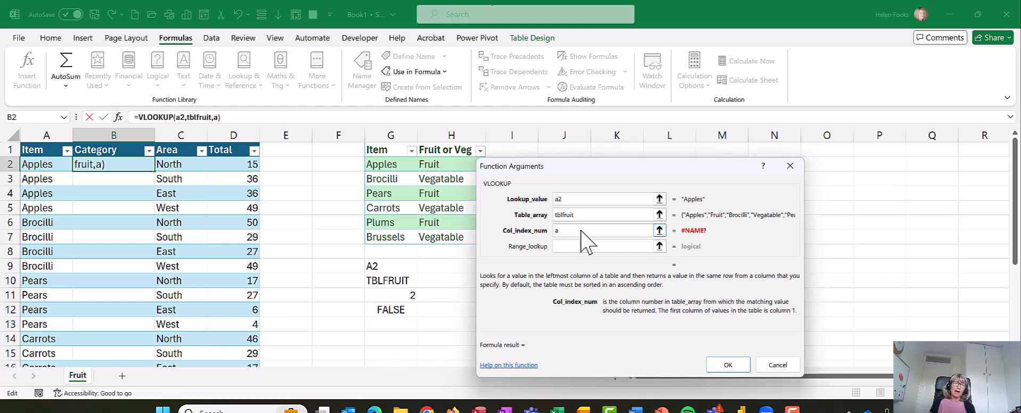
pyautogui.press('BackSpace')
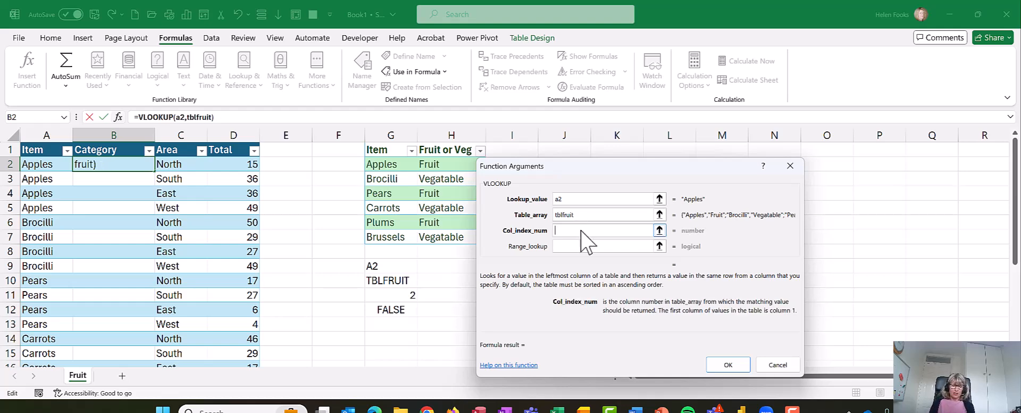
# Set the column index number to 2 and the range lookup to false, and apply the VLOOKUP to the Category column.
pyautogui.write('2')
pyautogui.click(564, 245)
pyautogui.write('false')
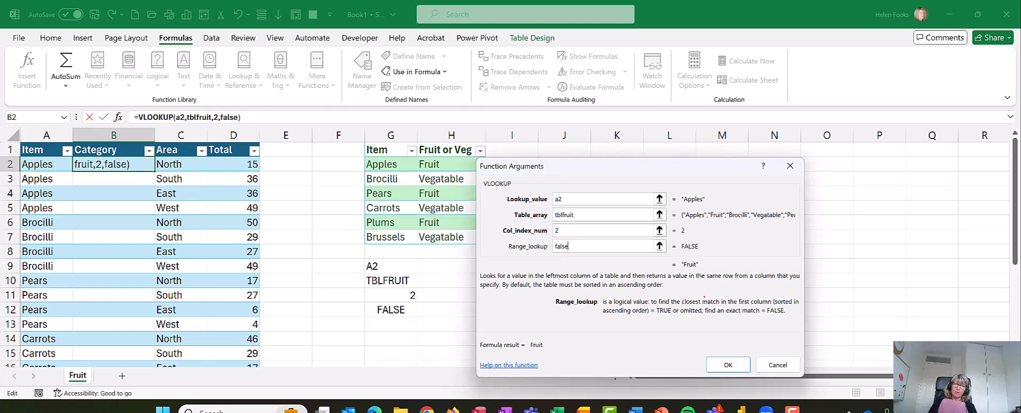
pyautogui.moveTo(699, 293)
pyautogui.mouseDown()
pyautogui.moveTo(716, 311)
pyautogui.moveTo(795, 326)
pyautogui.mouseUp()
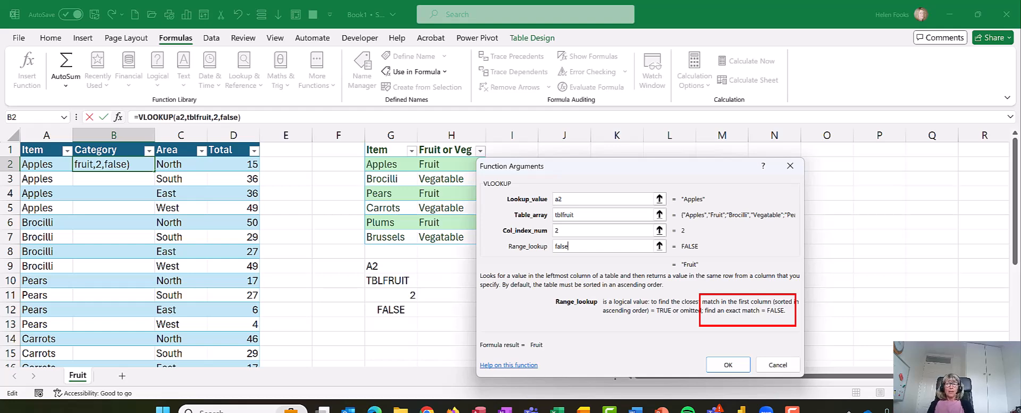
pyautogui.click(731, 363)
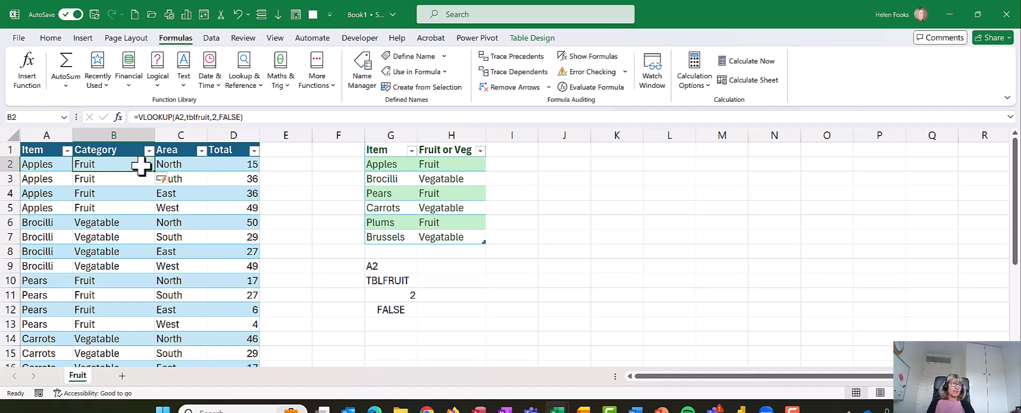
# Change the item in cell A4 to Carrots using the cell's list of allowed items.
pyautogui.click(22, 163)
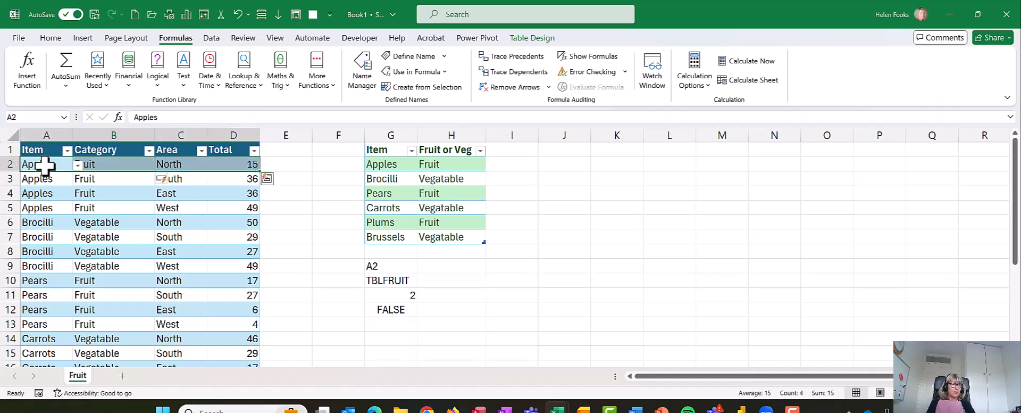
pyautogui.click(64, 193)
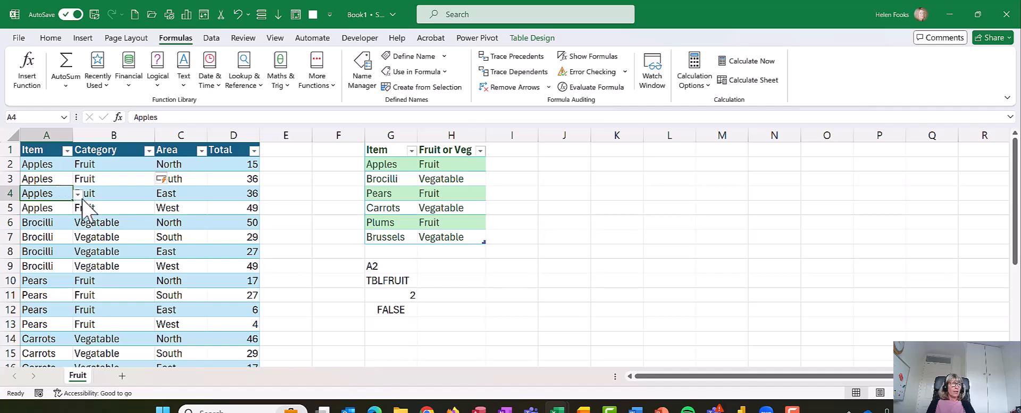
pyautogui.click(78, 194)
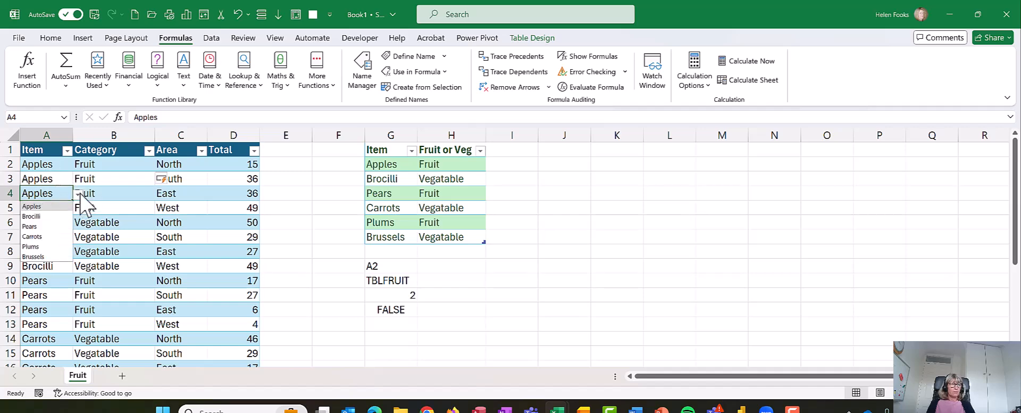
pyautogui.click(46, 235)
# Change the item in cell A2 to Brocilli and check the category formula beside it.
pyautogui.click(40, 164)
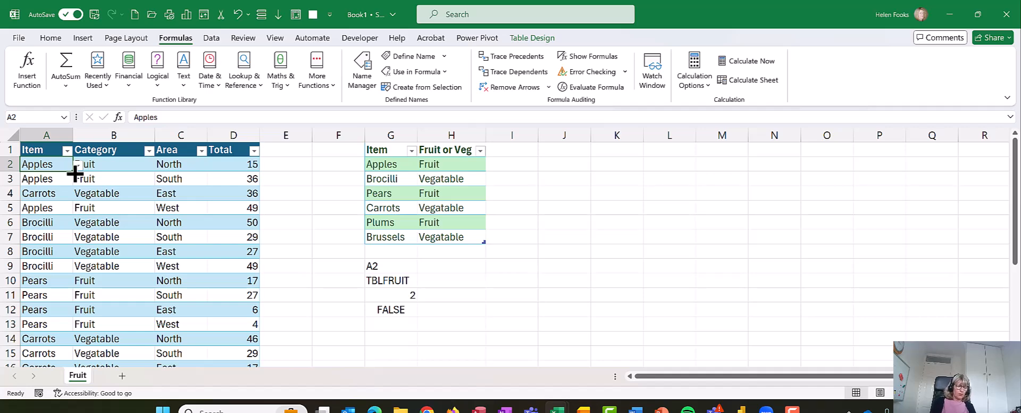
pyautogui.keyDown('ctrl'); pyautogui.scroll(2, 114, 191); pyautogui.keyUp('ctrl')
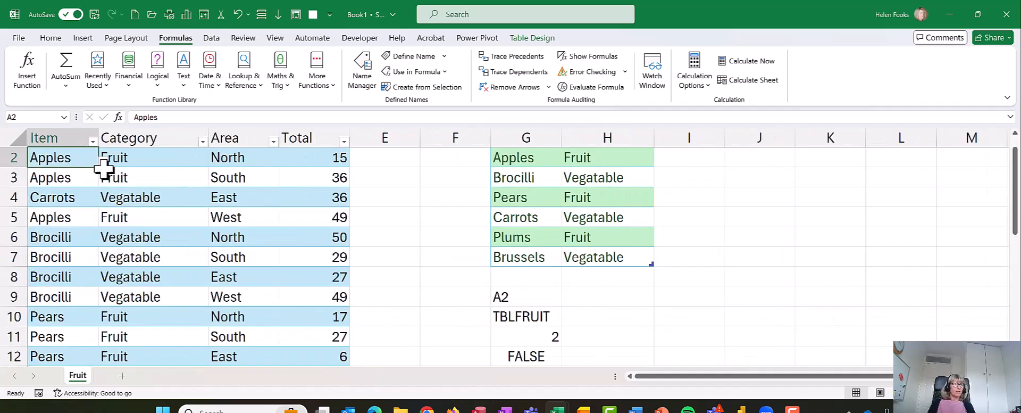
pyautogui.click(103, 161)
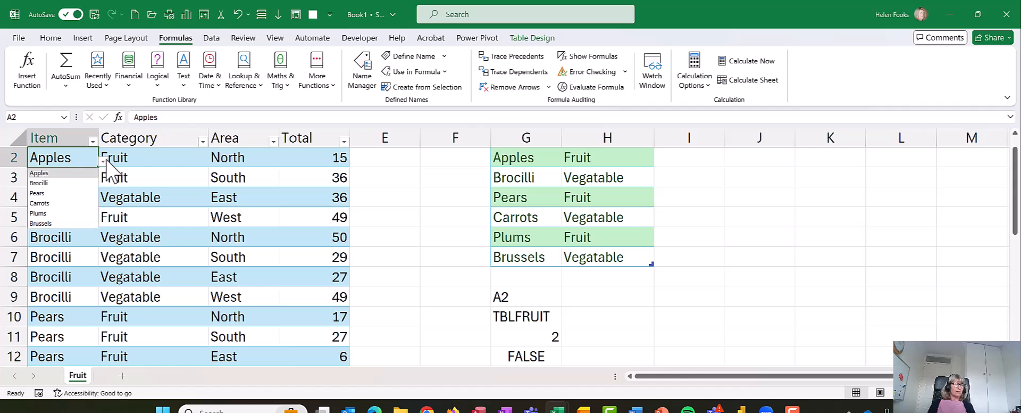
pyautogui.click(88, 183)
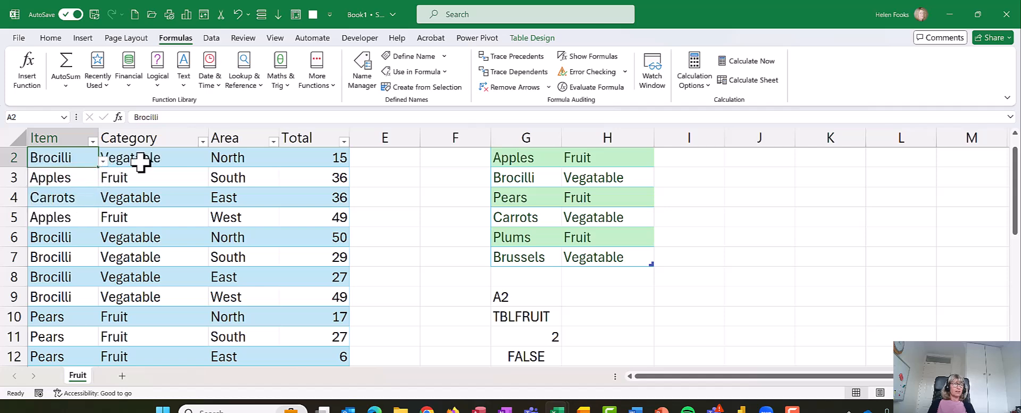
pyautogui.click(140, 161)
pyautogui.keyDown('ctrl'); pyautogui.scroll(-2, 181, 172); pyautogui.keyUp('ctrl')
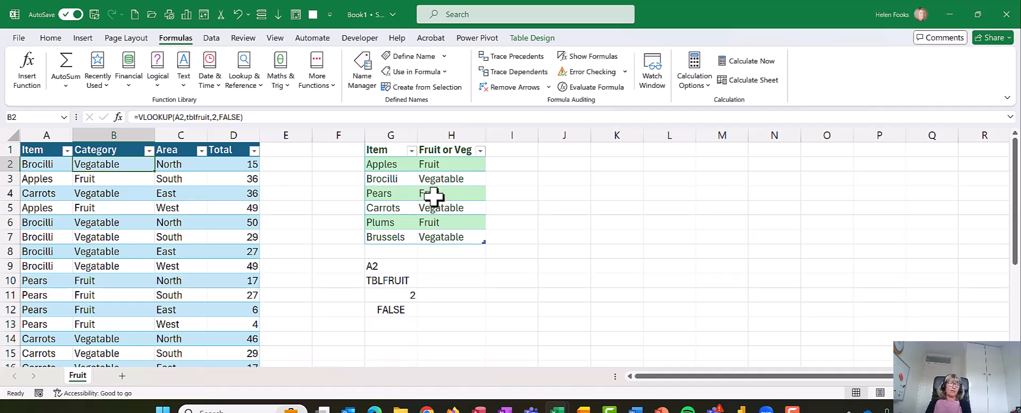
# Clear the VLOOKUP argument notes in G9:G12 and add a Melon row categorised as Fruit to the lookup table.
pyautogui.moveTo(396, 264); pyautogui.dragTo(391, 307)
pyautogui.press('Delete')
pyautogui.click(400, 247)
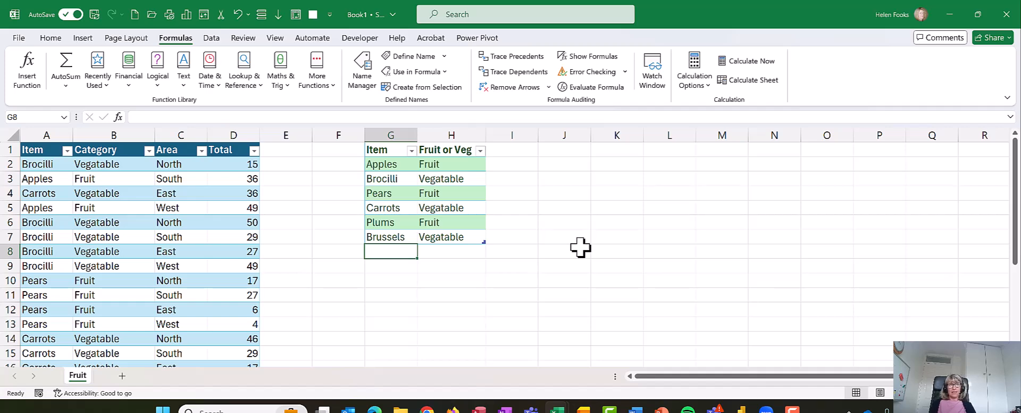
pyautogui.write('Melon')
pyautogui.press('Tab')
pyautogui.write('Fru')
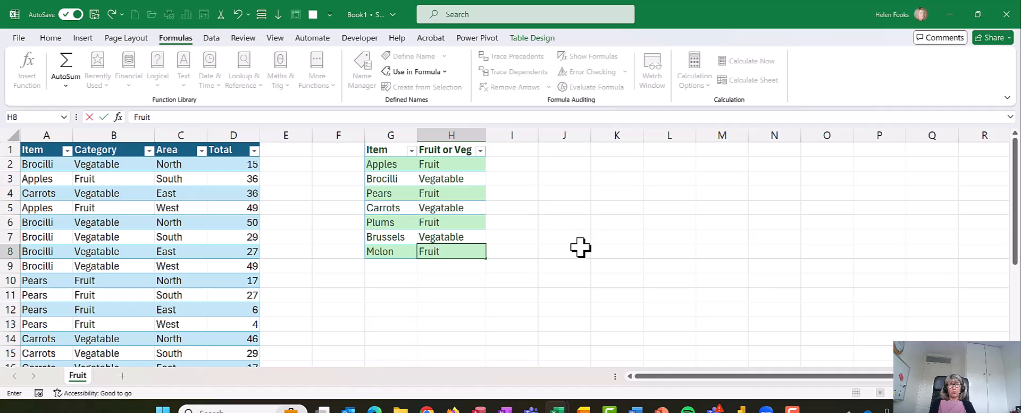
pyautogui.write('it')
pyautogui.press('Return')
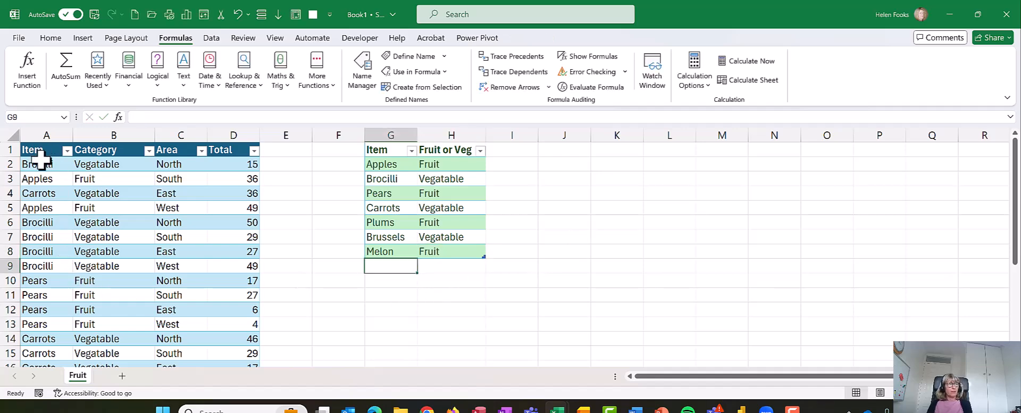
# Change the item in cell A2 to Melon using the cell's list of allowed items.
pyautogui.click(62, 161)
pyautogui.click(77, 165)
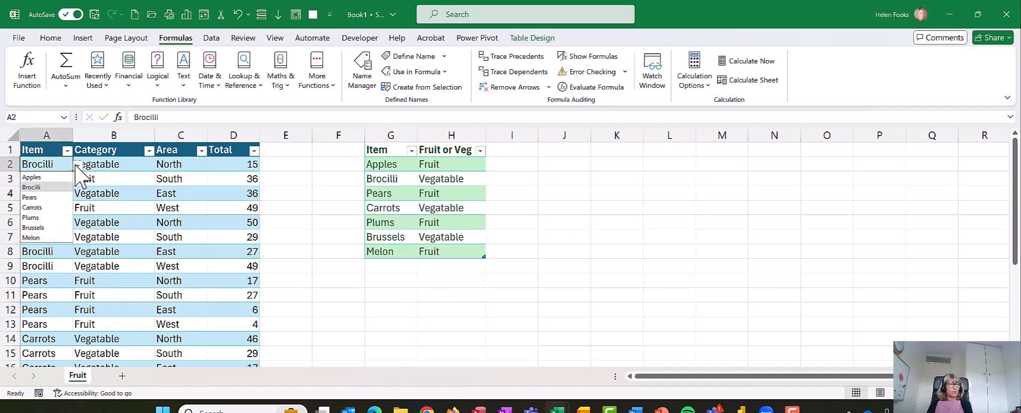
pyautogui.click(39, 237)
pyautogui.click(101, 237)
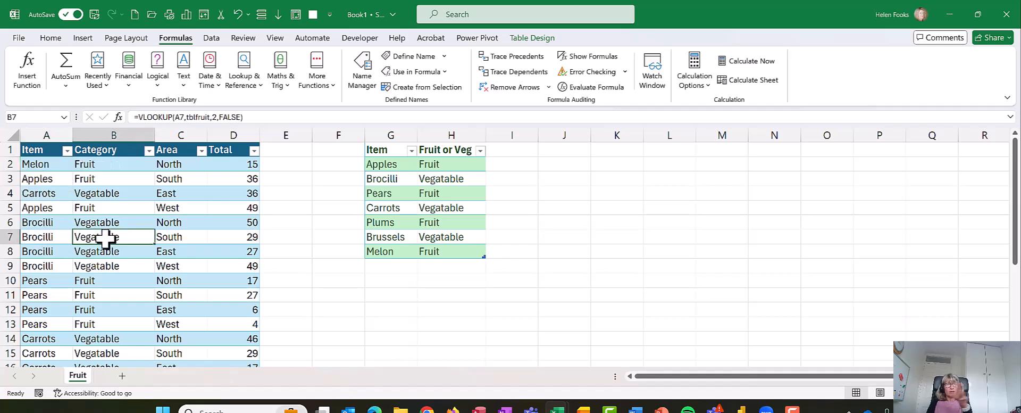
# Sort the fruit/vegetable lookup table by its Item column from A to Z.
pyautogui.click(402, 149)
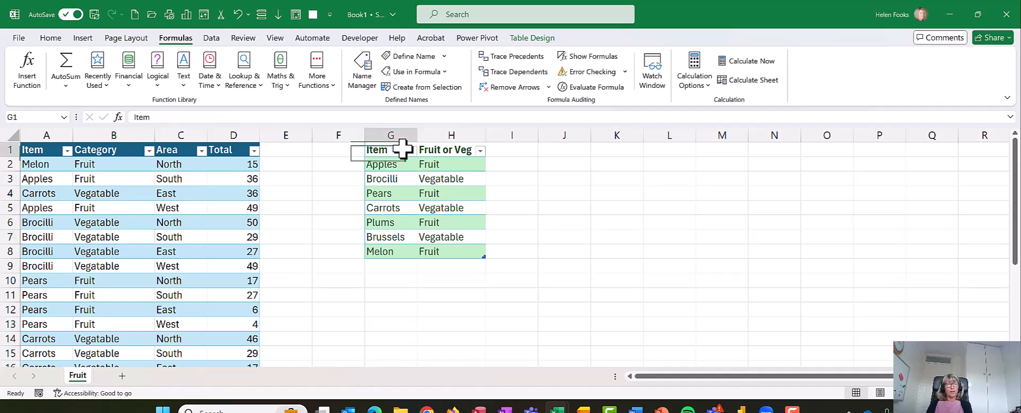
pyautogui.click(31, 137)
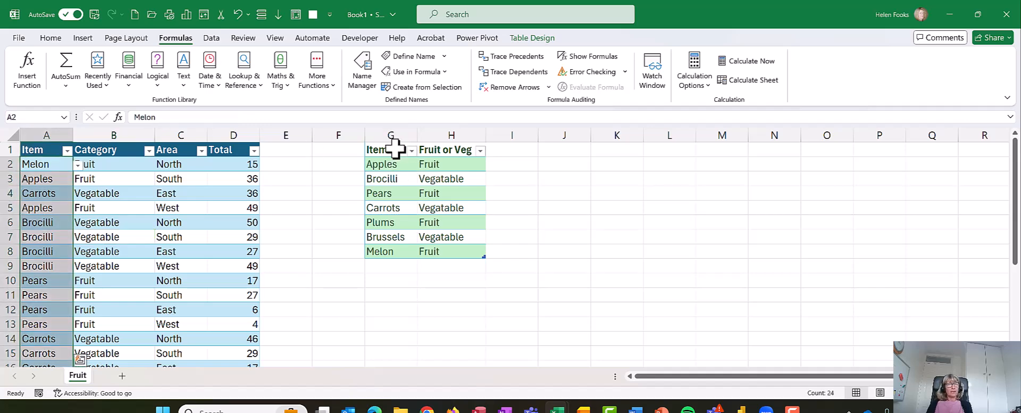
pyautogui.click(395, 138)
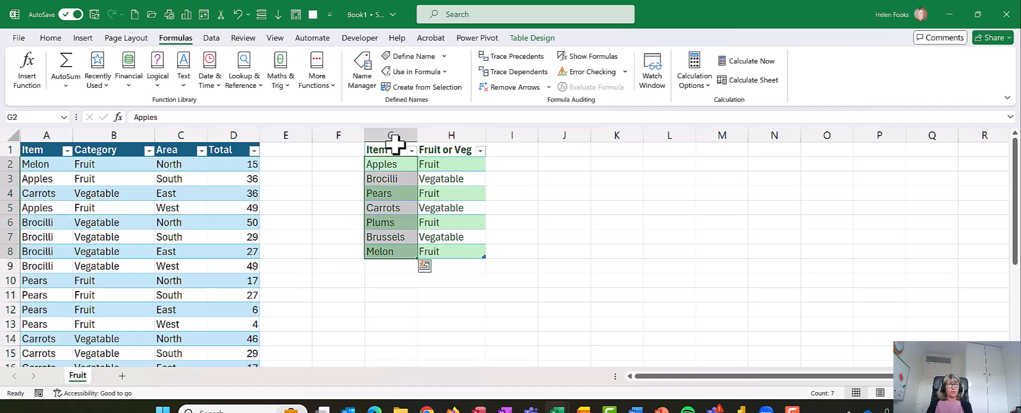
pyautogui.click(411, 151)
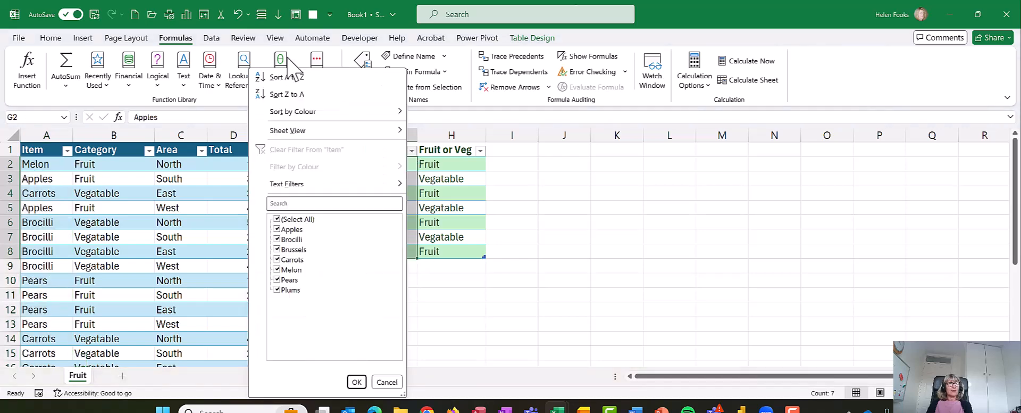
pyautogui.click(281, 79)
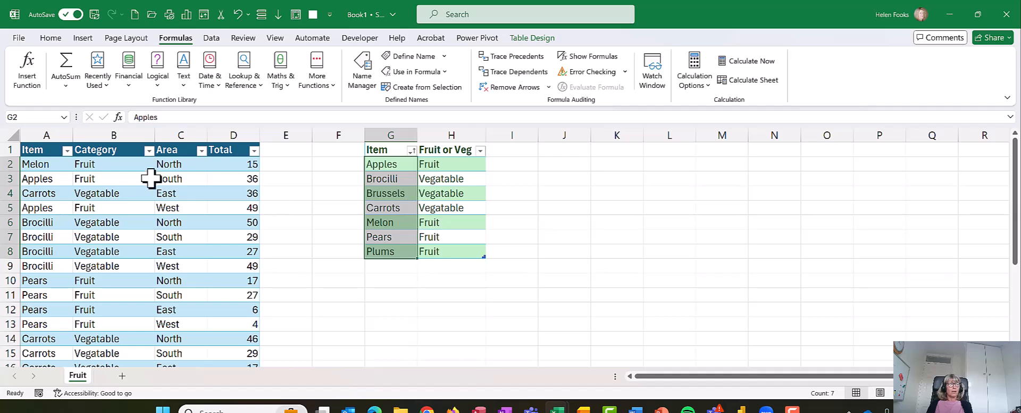
# Change the item in cell A4 to Brussels using the cell's list of allowed items.
pyautogui.click(87, 191)
pyautogui.click(59, 193)
pyautogui.click(67, 150)
pyautogui.click(67, 151)
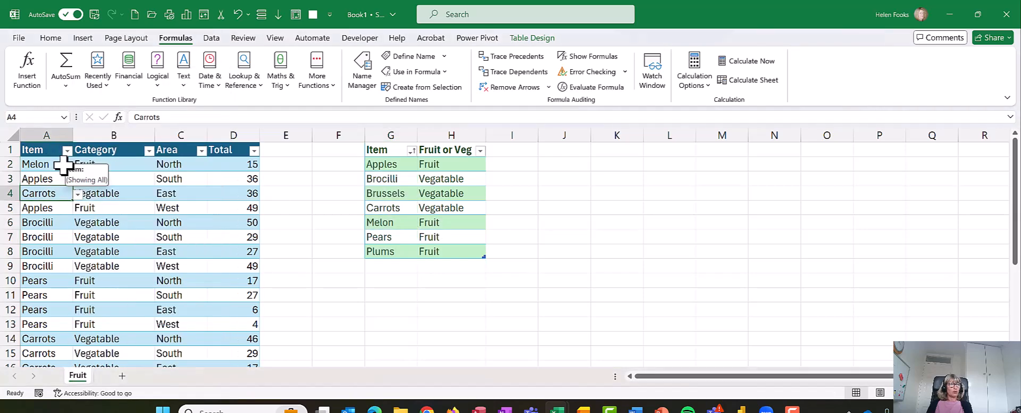
pyautogui.click(78, 194)
pyautogui.click(53, 227)
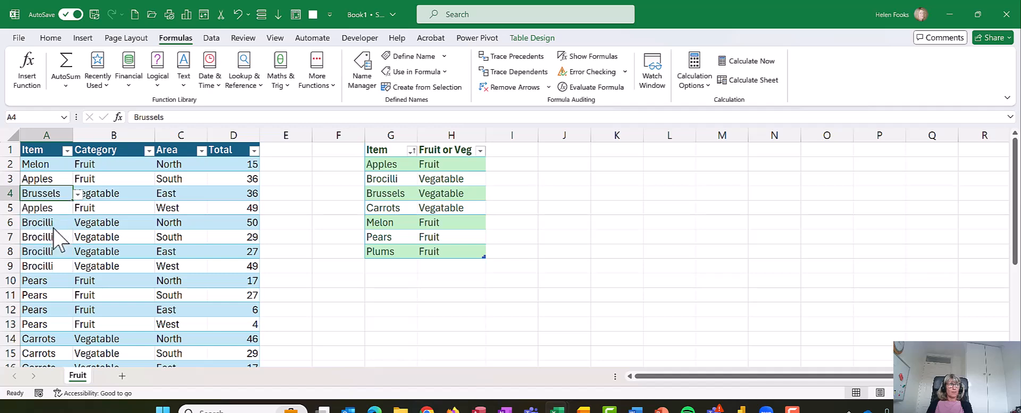
pyautogui.click(49, 235)
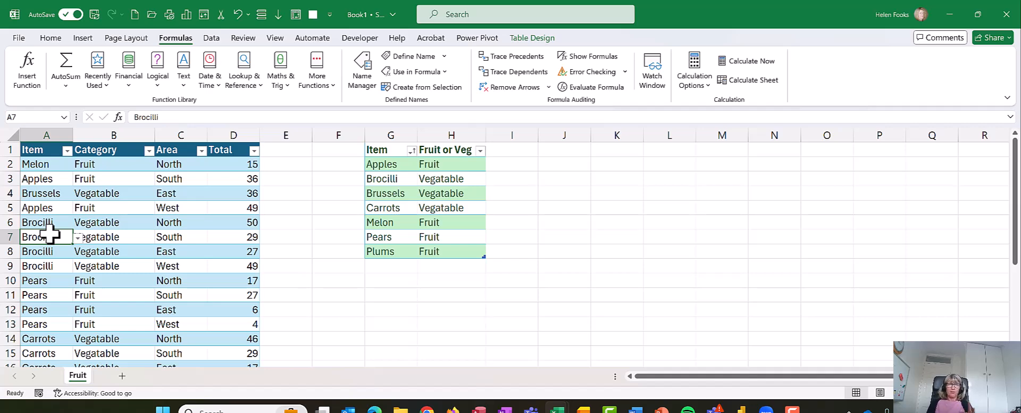
# Delete all VLOOKUP formulas from the Category column, from cell B2 down, and return to B2.
pyautogui.click(100, 165)
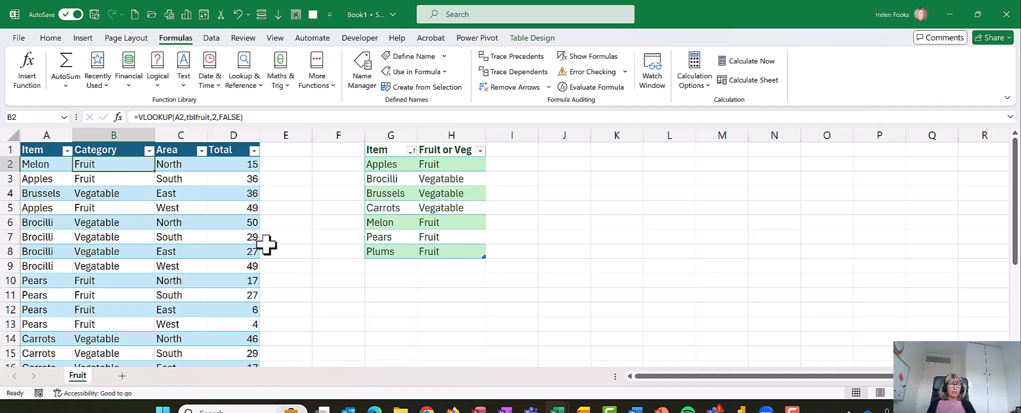
pyautogui.press('Delete')
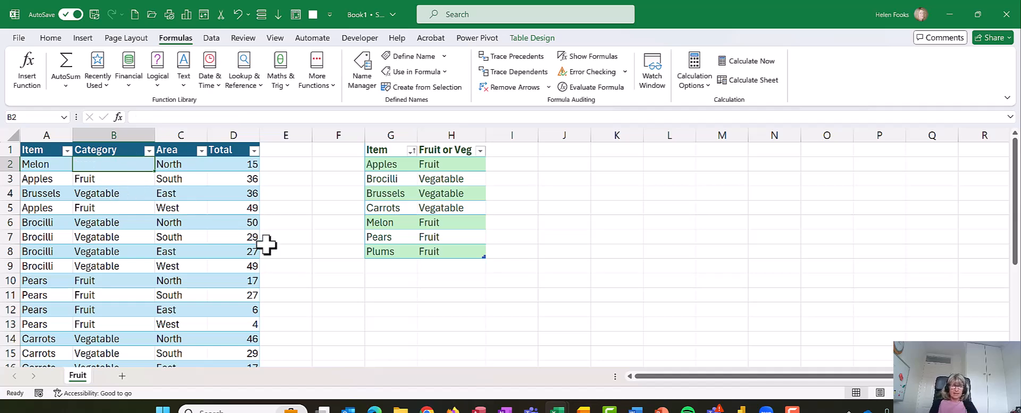
pyautogui.hotkey('shift', 'Down')
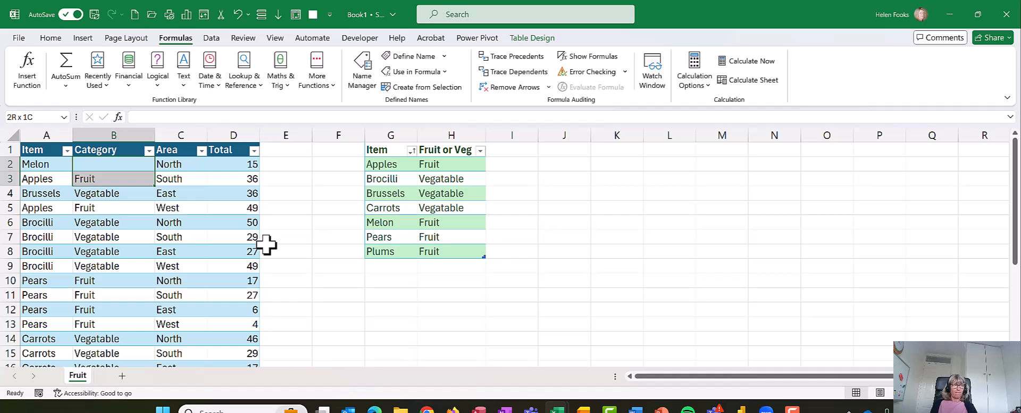
pyautogui.hotkey('ctrl', 'shift', 'Down')
pyautogui.press('Delete')
pyautogui.press('Up')
pyautogui.press('Down')
pyautogui.press('Down')
pyautogui.press('Up')
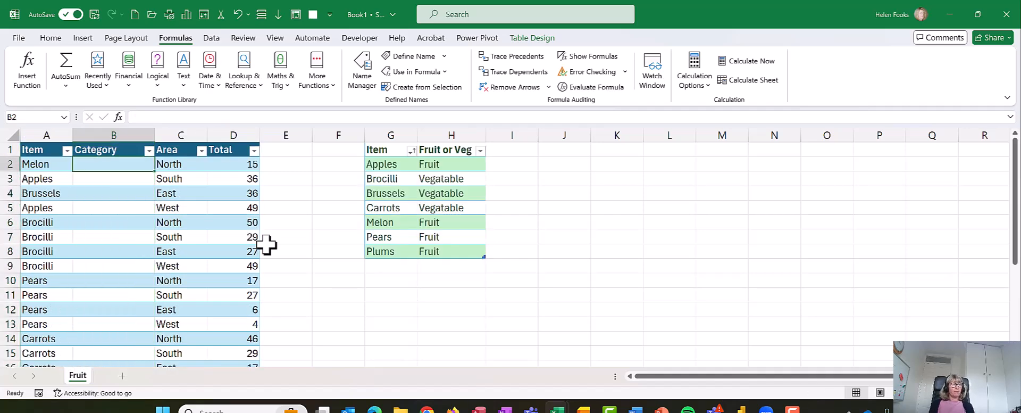
pyautogui.write('=')
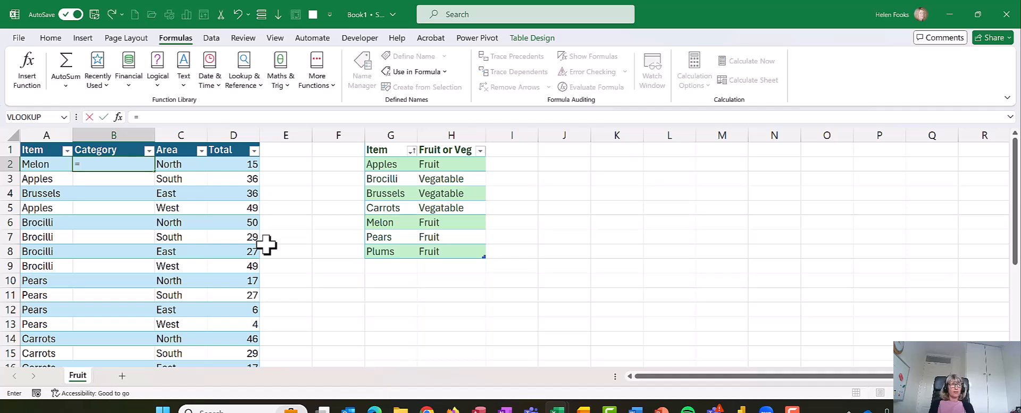
pyautogui.write('vl')
pyautogui.press('Tab')
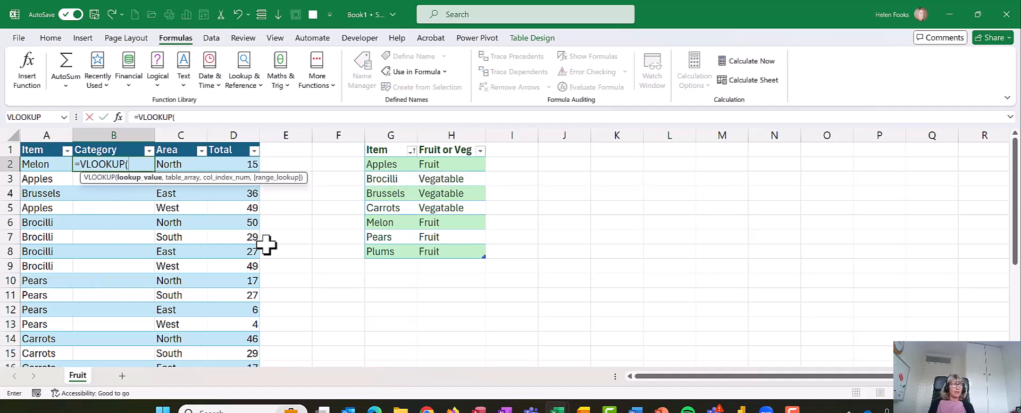
pyautogui.click(35, 165)
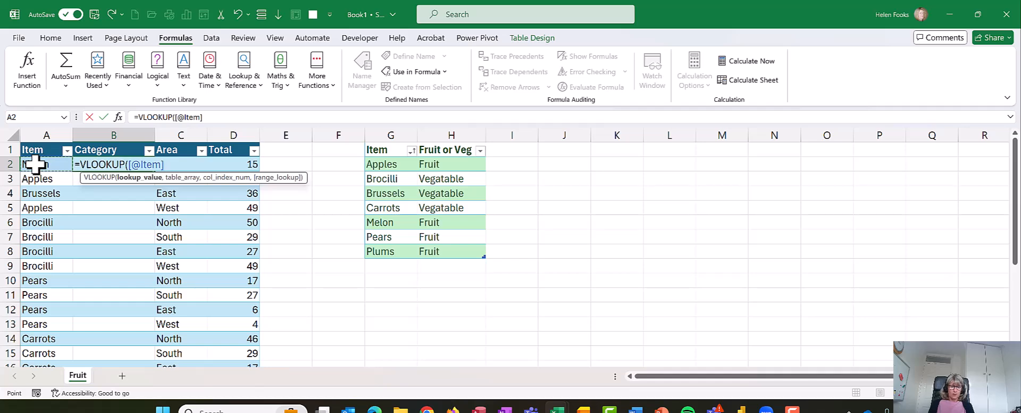
pyautogui.write(',tblfrui')
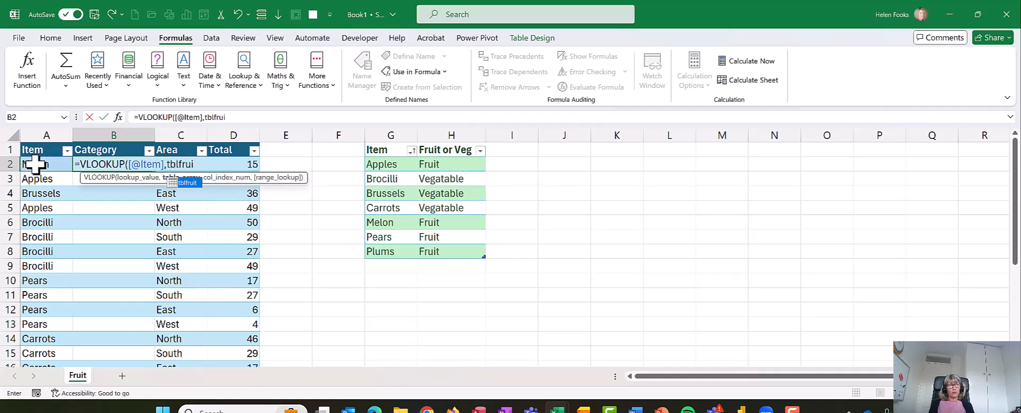
pyautogui.press('Tab')
pyautogui.write(',2')
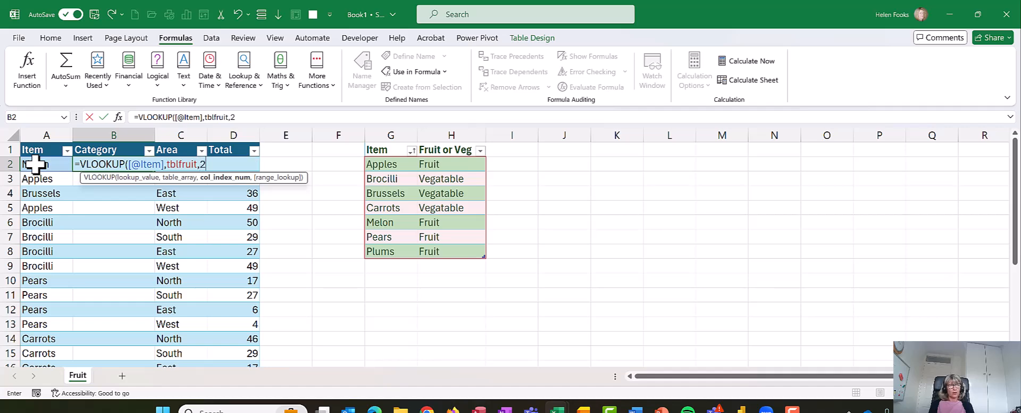
pyautogui.write(',fal')
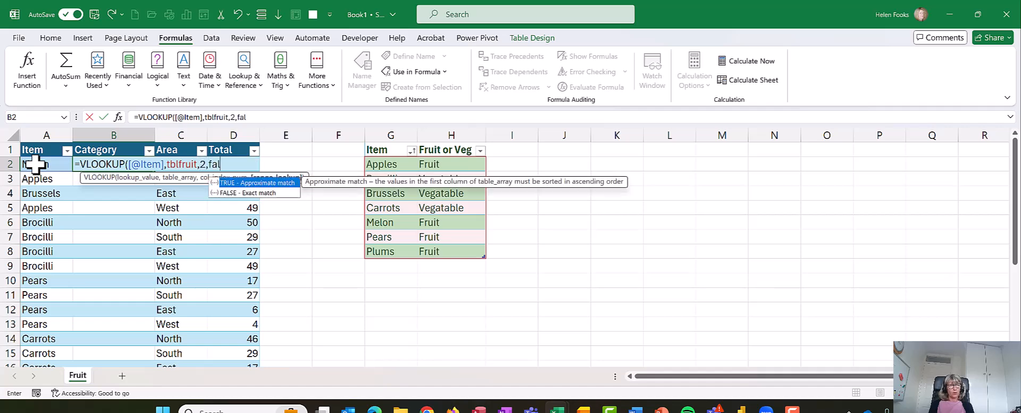
pyautogui.write('se)')
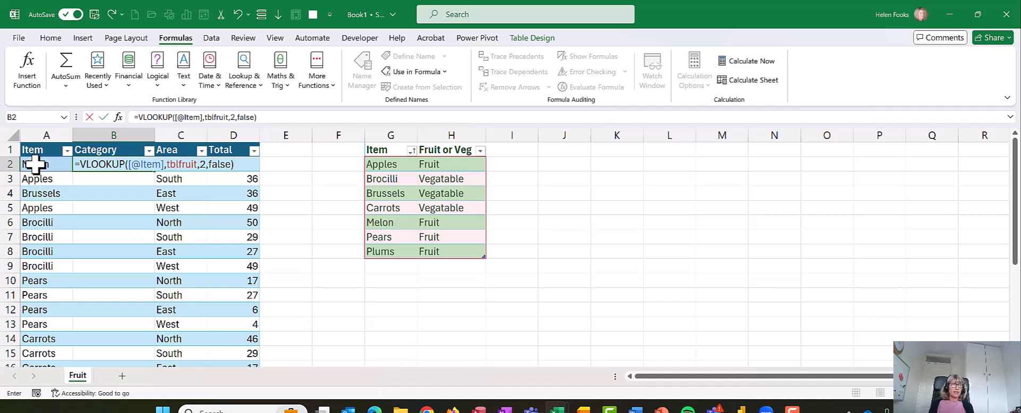
pyautogui.press('Return')
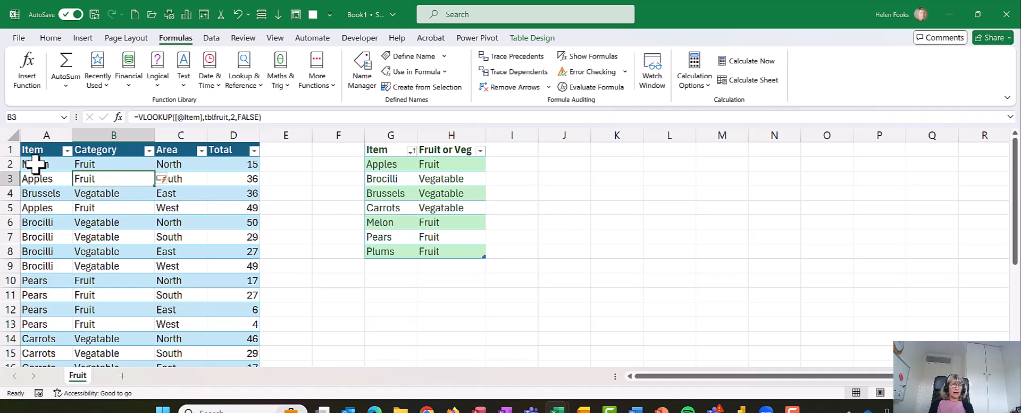